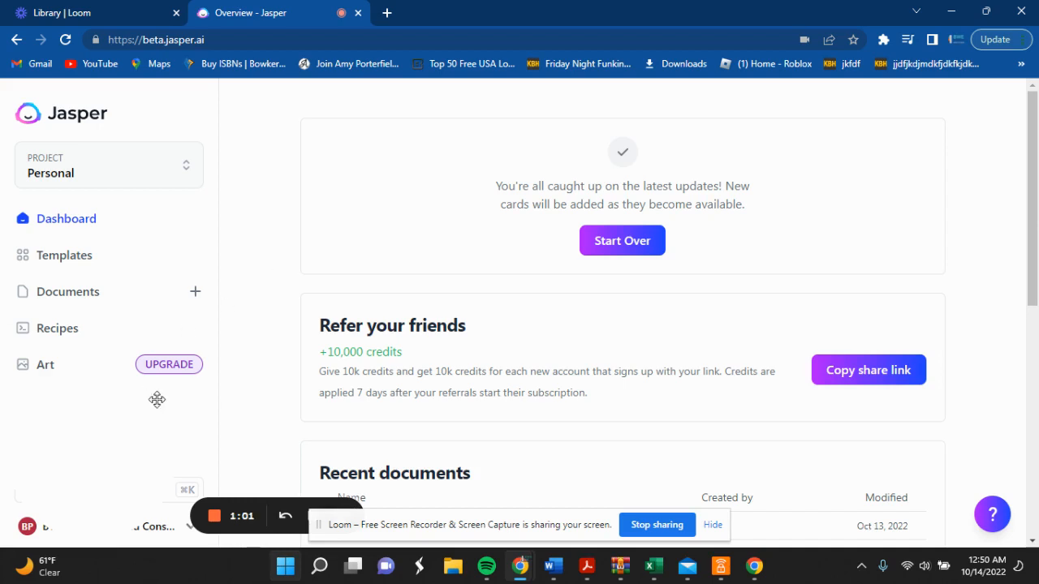
mouse_move(142, 460)
scroll(279, 267, "down", 3)
scroll(287, 278, "up", 2)
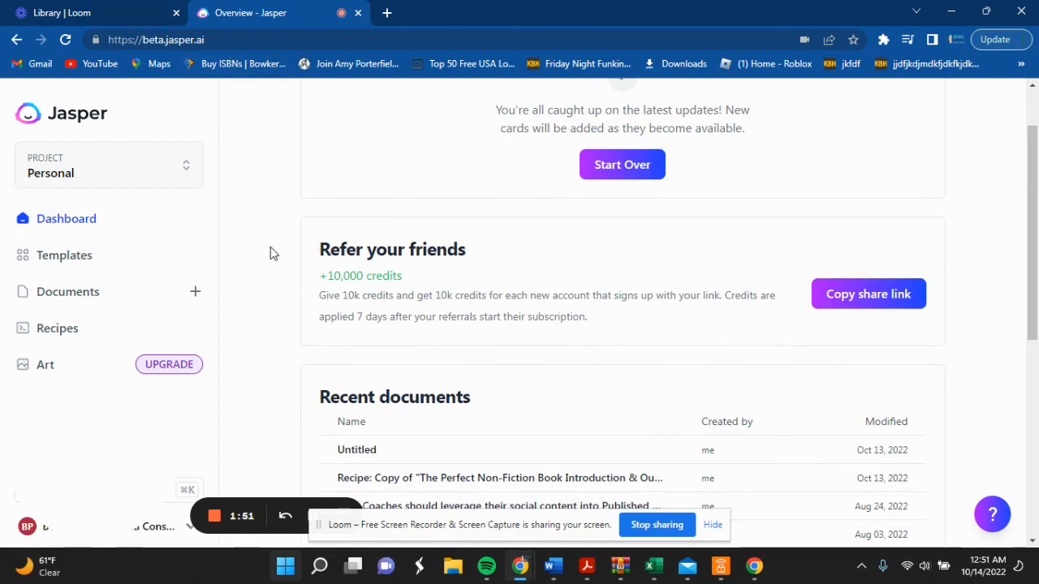
Open a new Incognito browser window
left_click(386, 13)
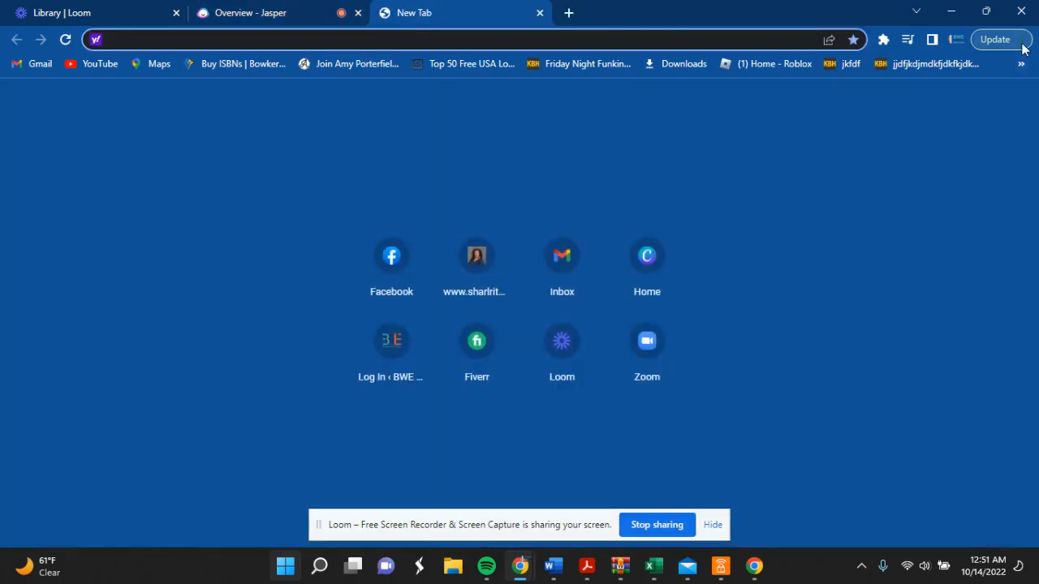
left_click(1021, 40)
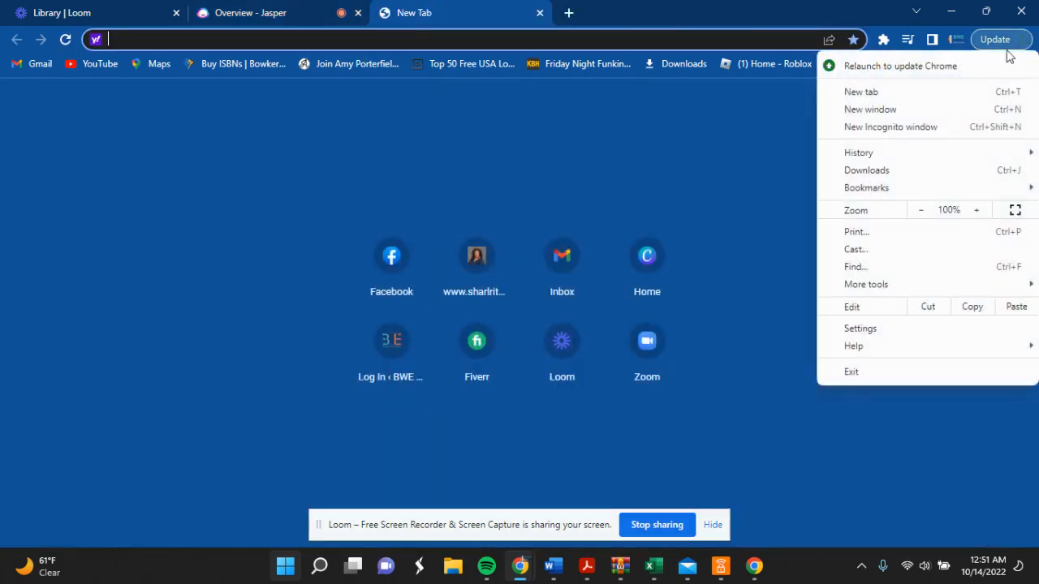
left_click(920, 129)
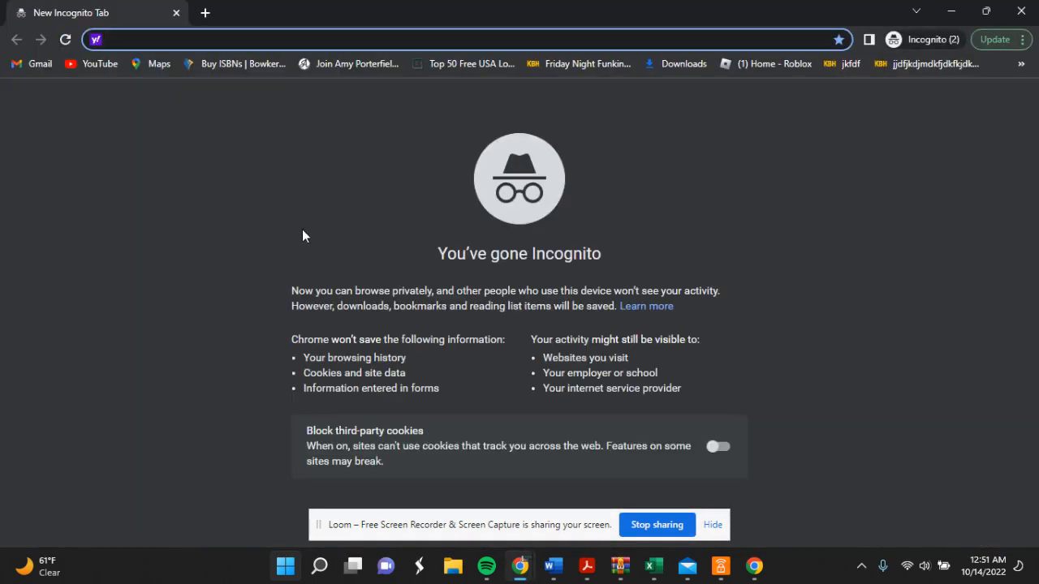
Load the public Jasper home page at jasper.ai instead of the app.jasper.ai sign-in page
type("ja")
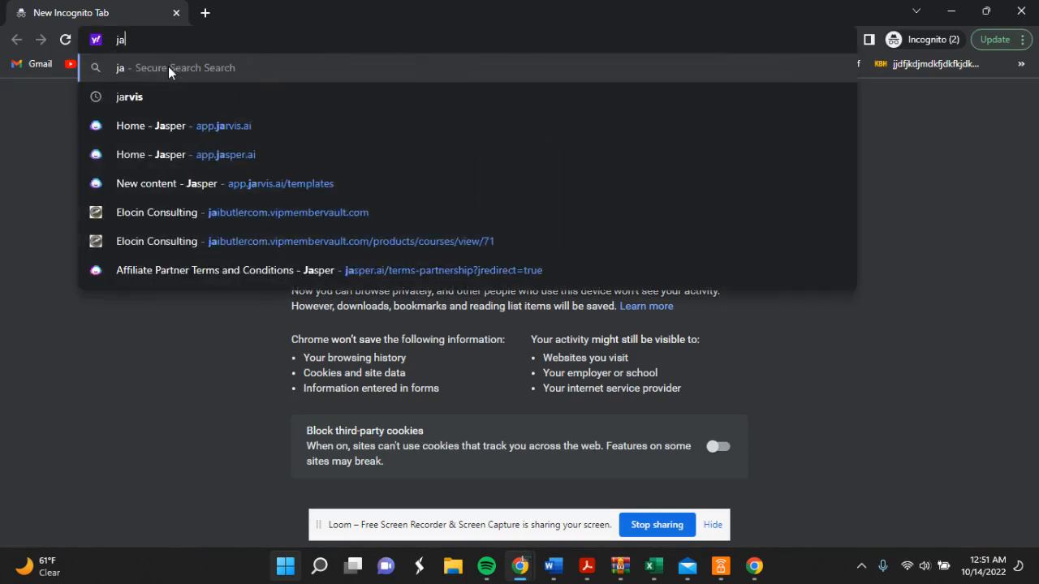
type("sp")
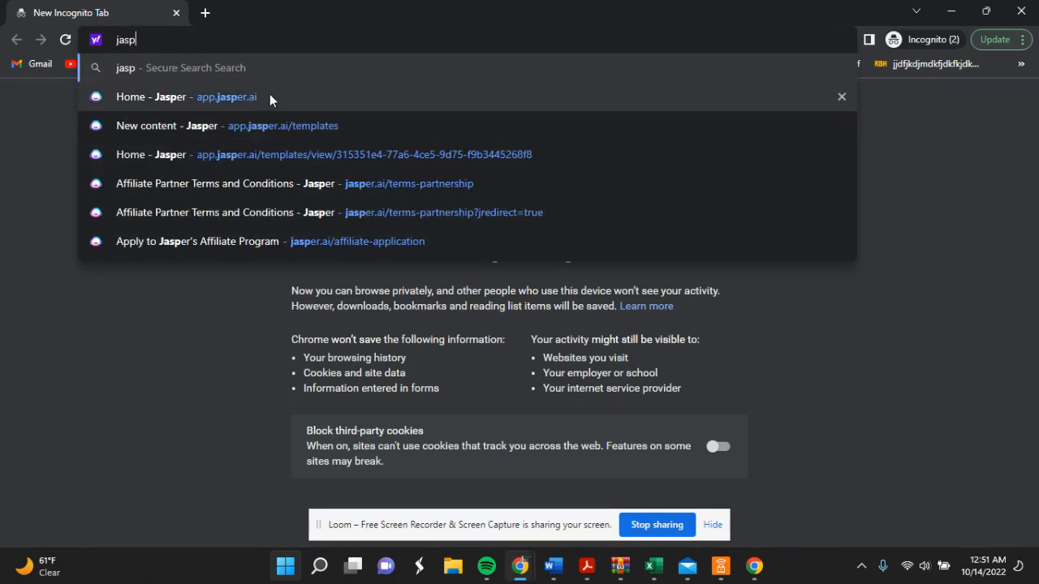
left_click(259, 99)
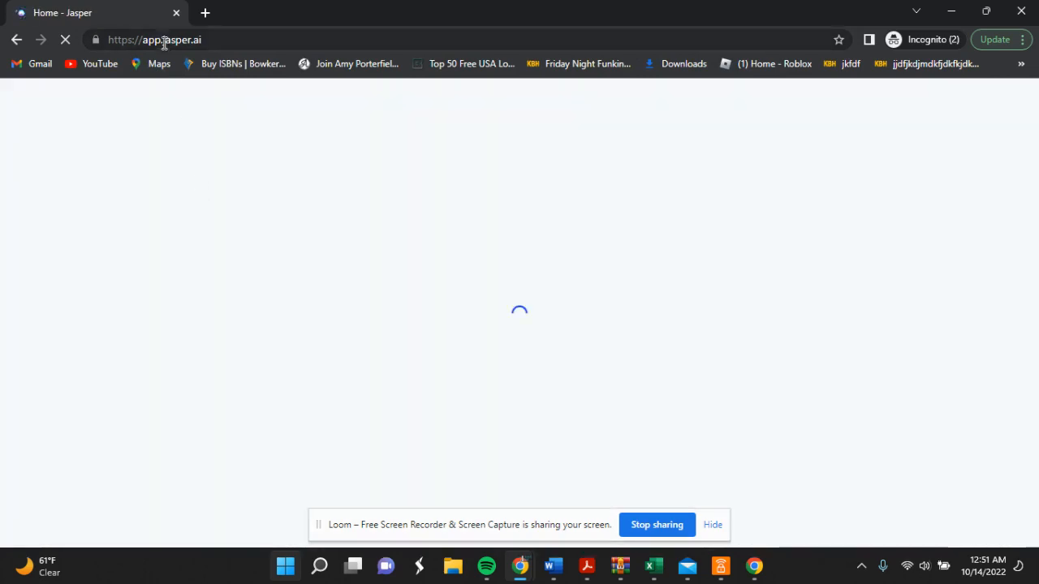
left_click_drag(164, 41, 112, 40)
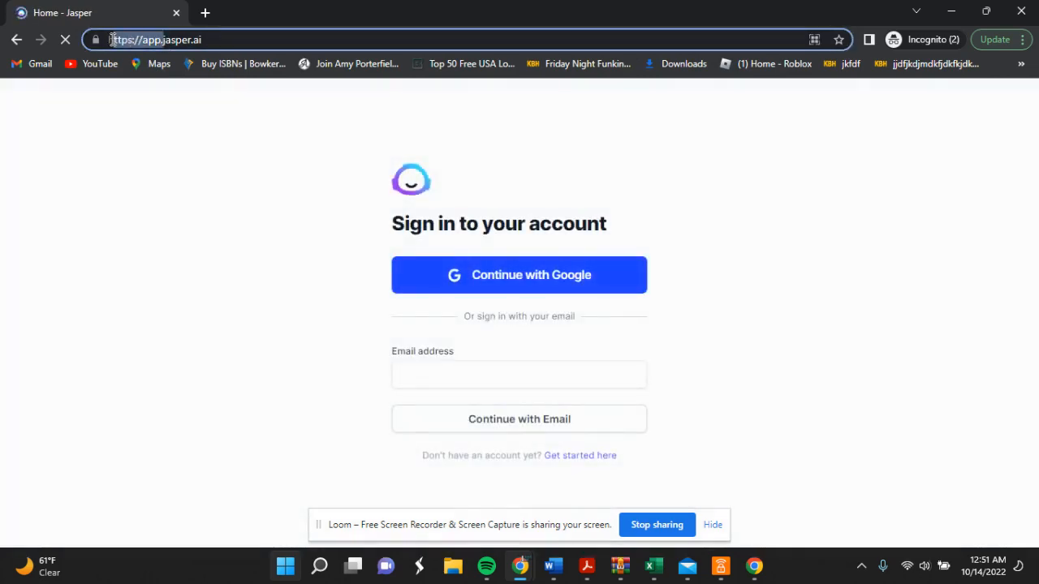
key("BackSpace")
key("Return")
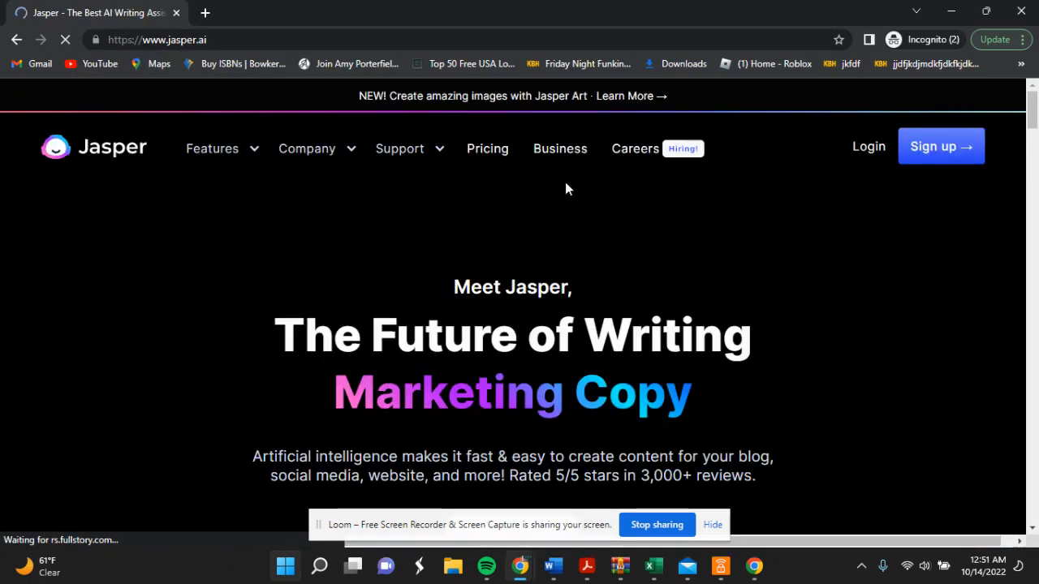
Look through the Jasper home page from the introduction and overview video to the customer reviews and footer links
scroll(796, 237, "down", 2)
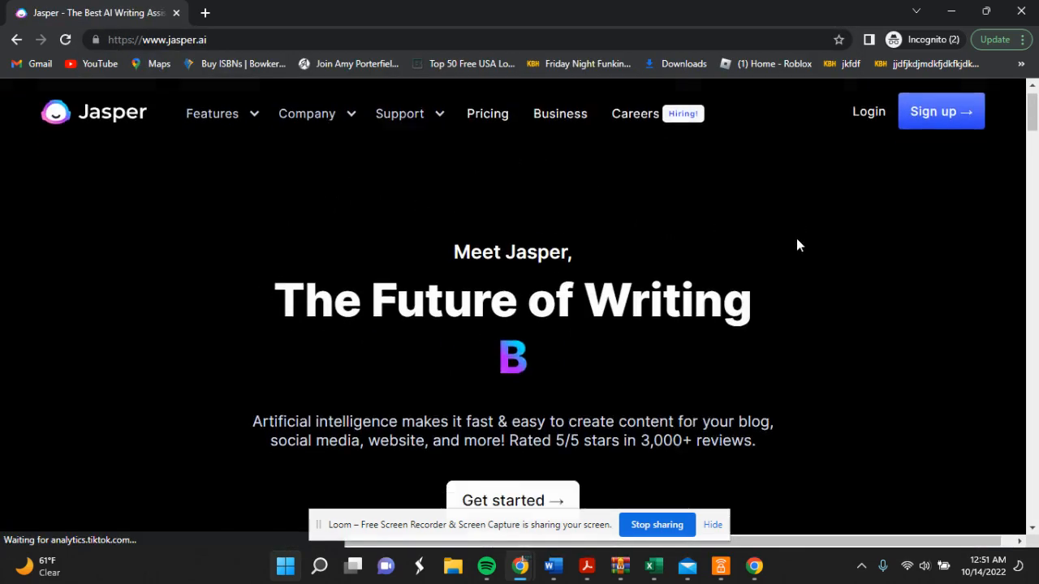
scroll(665, 341, "down", 6)
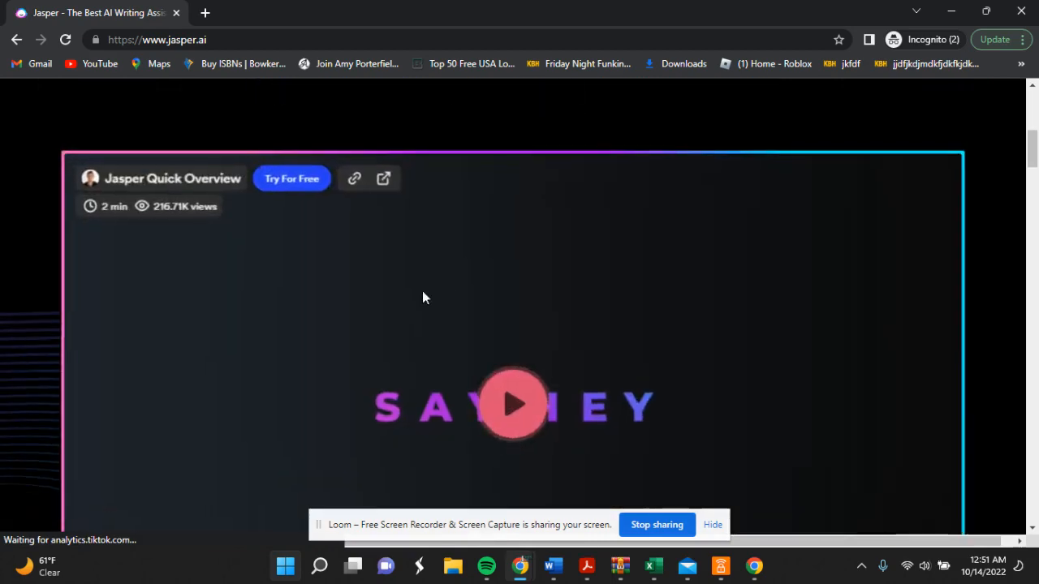
scroll(487, 341, "down", 4)
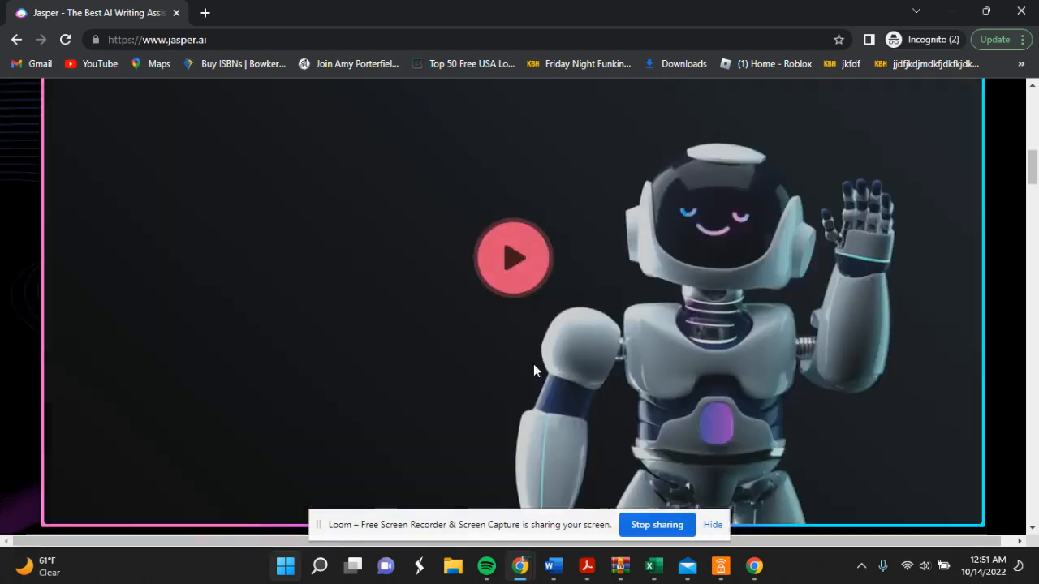
scroll(537, 357, "down", 5)
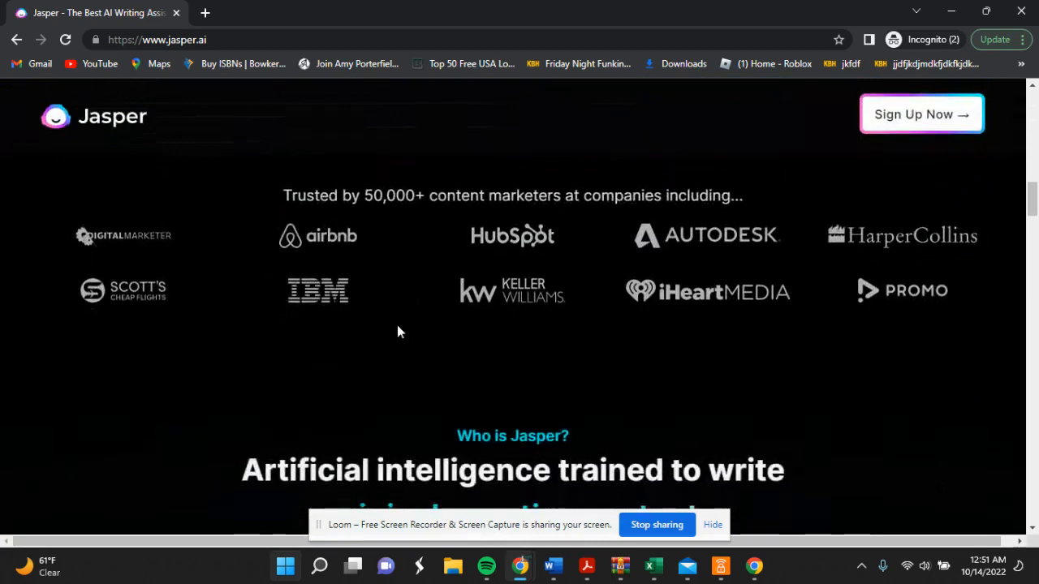
scroll(392, 328, "down", 8)
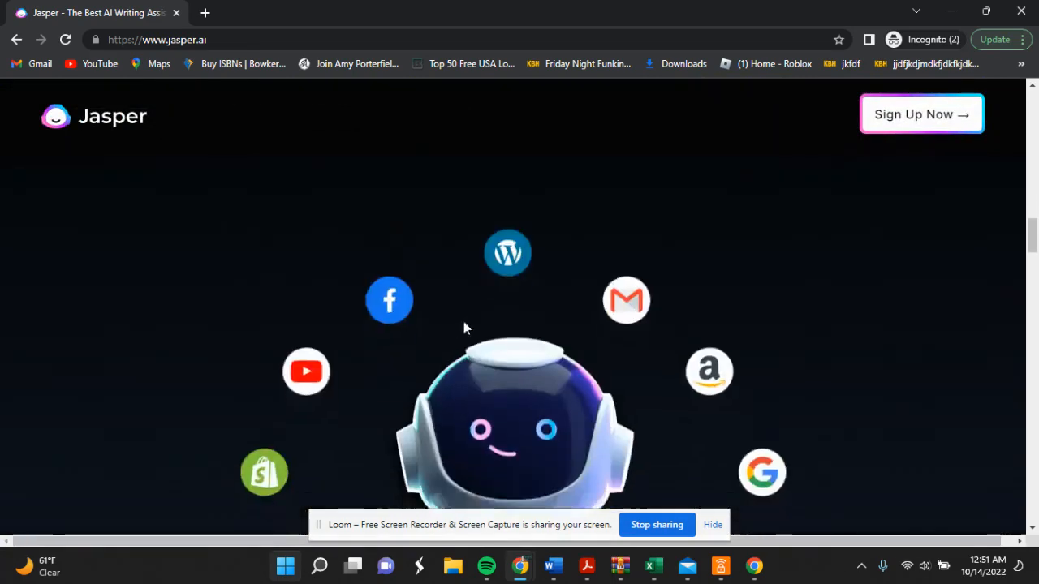
scroll(491, 319, "down", 8)
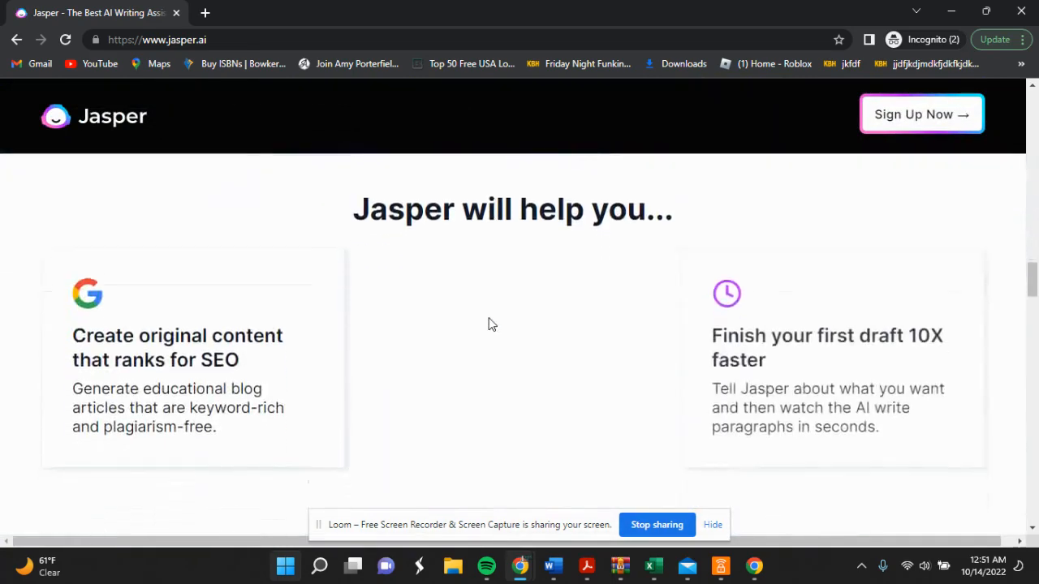
scroll(492, 328, "down", 1)
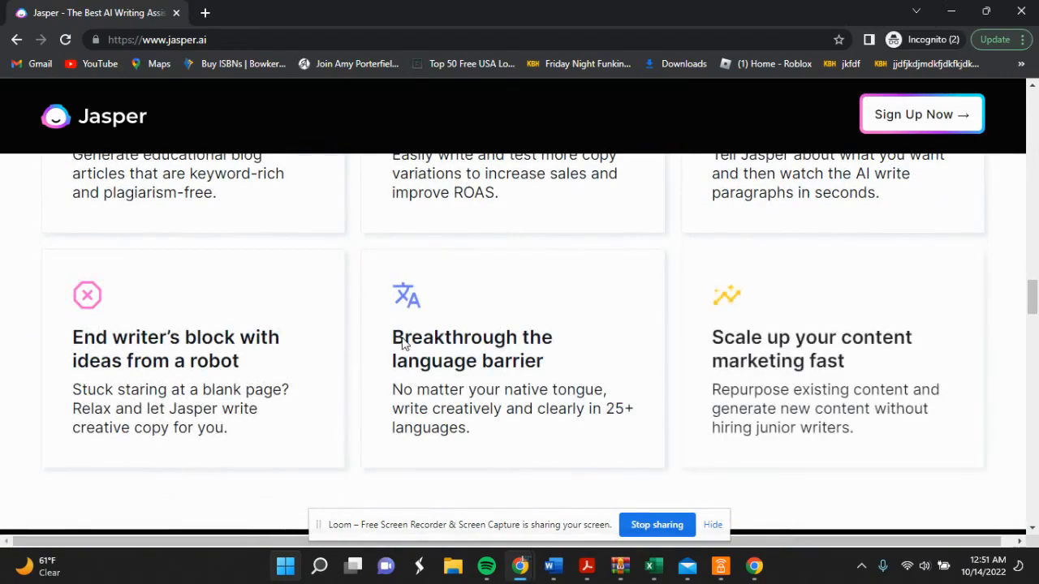
scroll(470, 341, "down", 3)
scroll(462, 345, "down", 8)
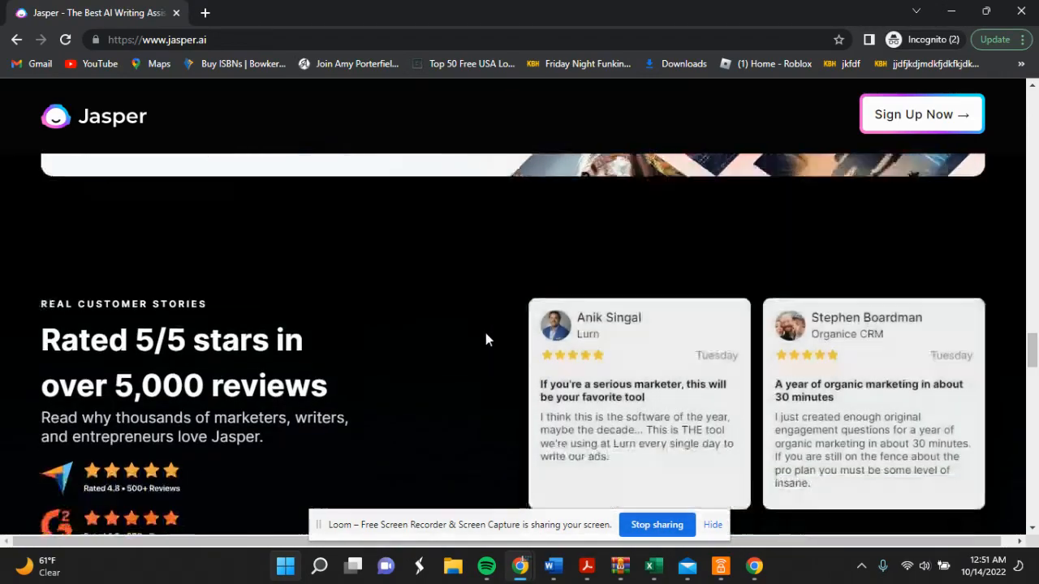
scroll(440, 342, "down", 6)
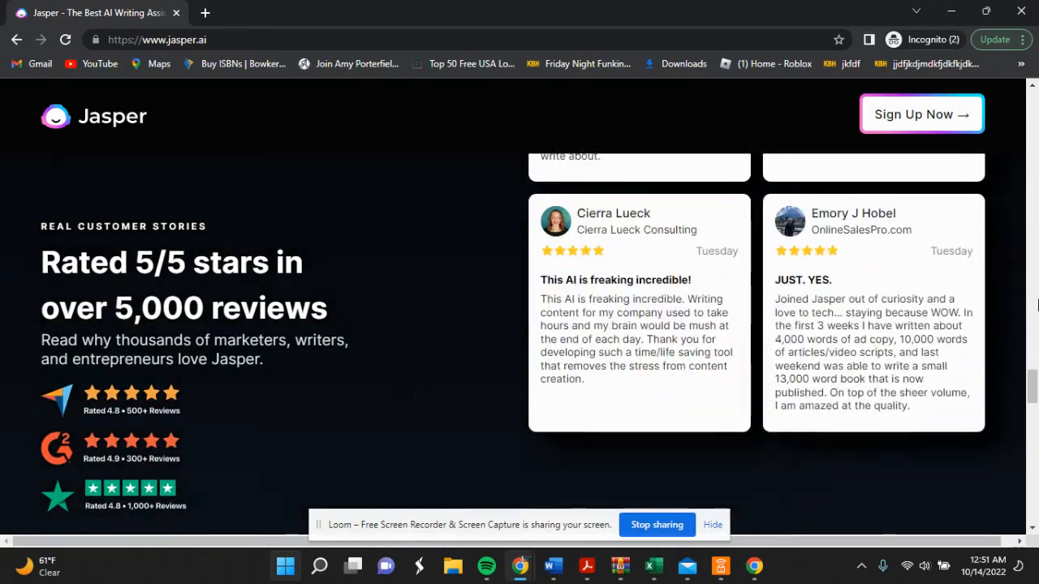
left_click_drag(1035, 393, 1035, 504)
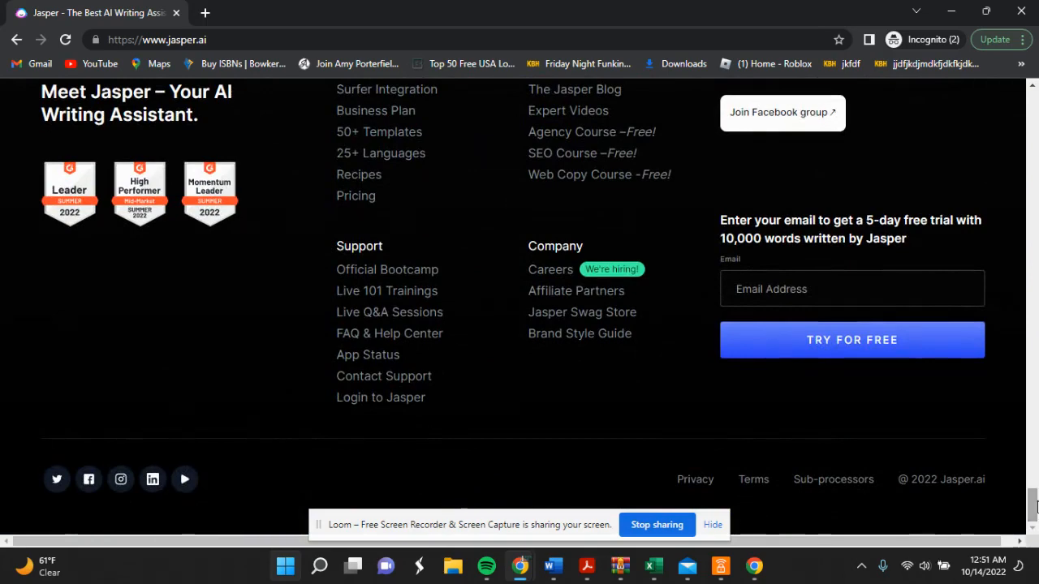
Open the Pricing page from the footer's Product links and switch the plan billing to Monthly
scroll(701, 428, "up", 3)
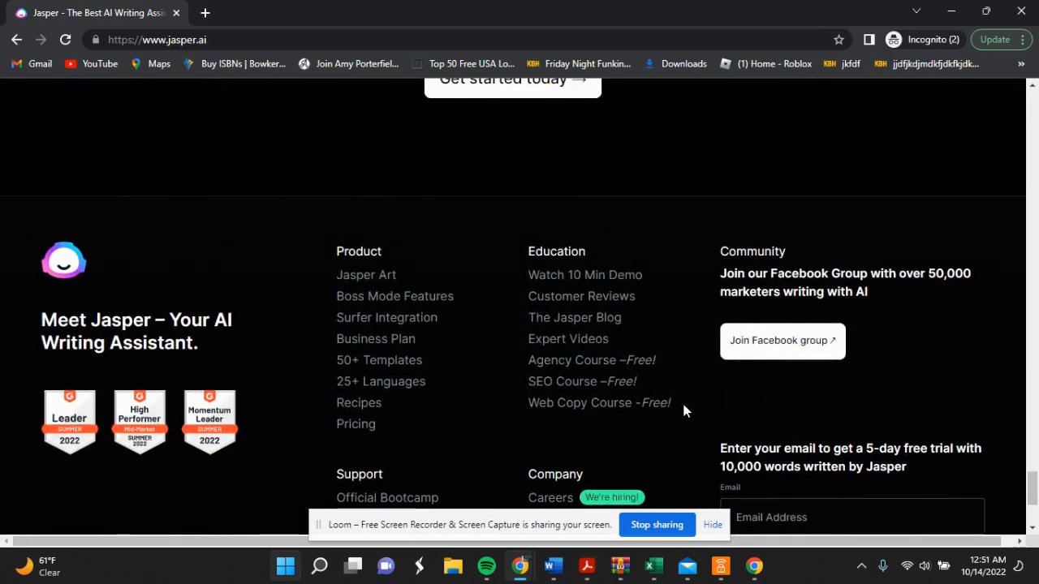
left_click(355, 426)
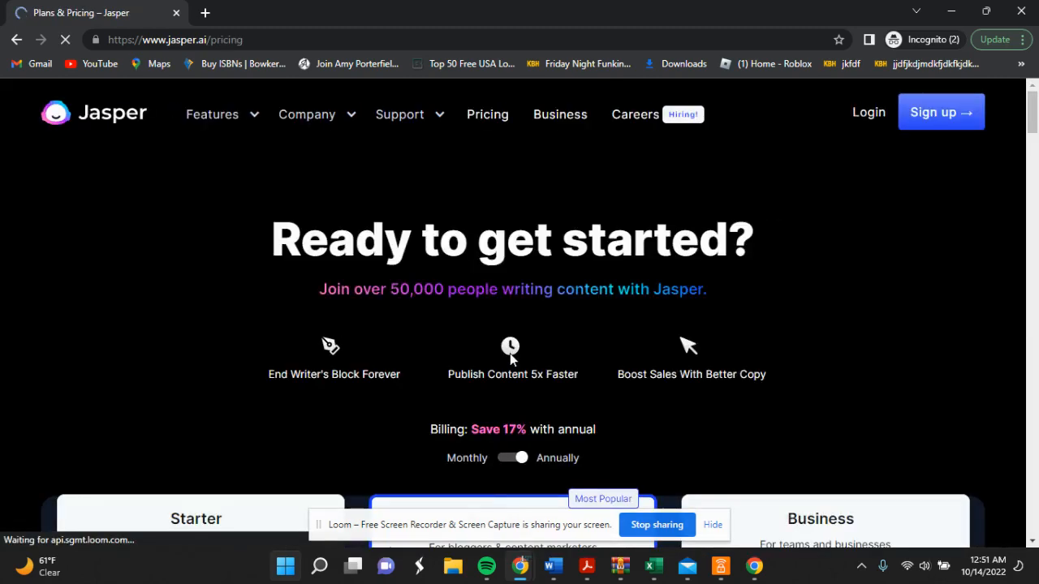
scroll(510, 357, "down", 5)
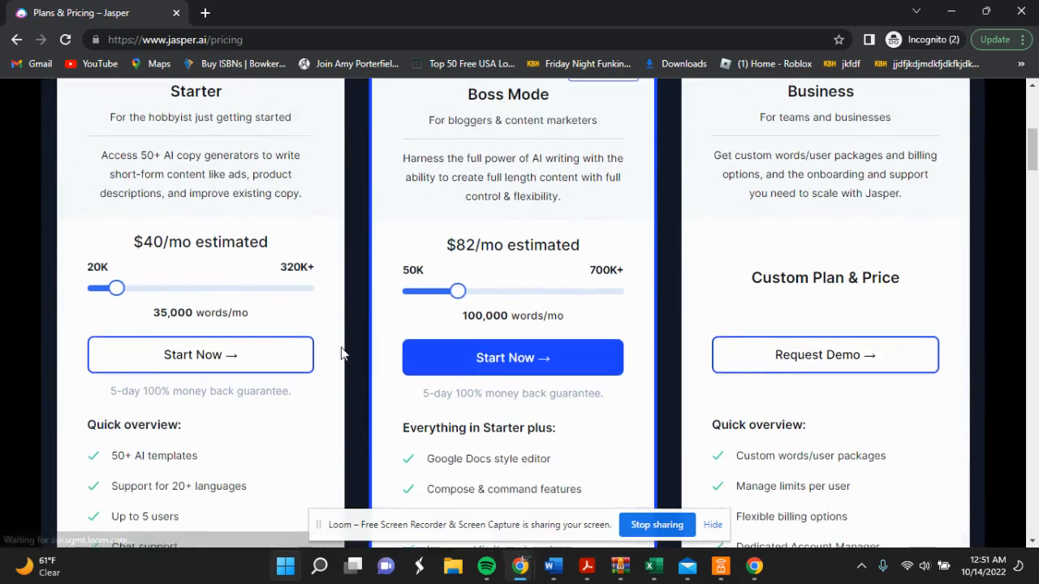
scroll(345, 352, "up", 1)
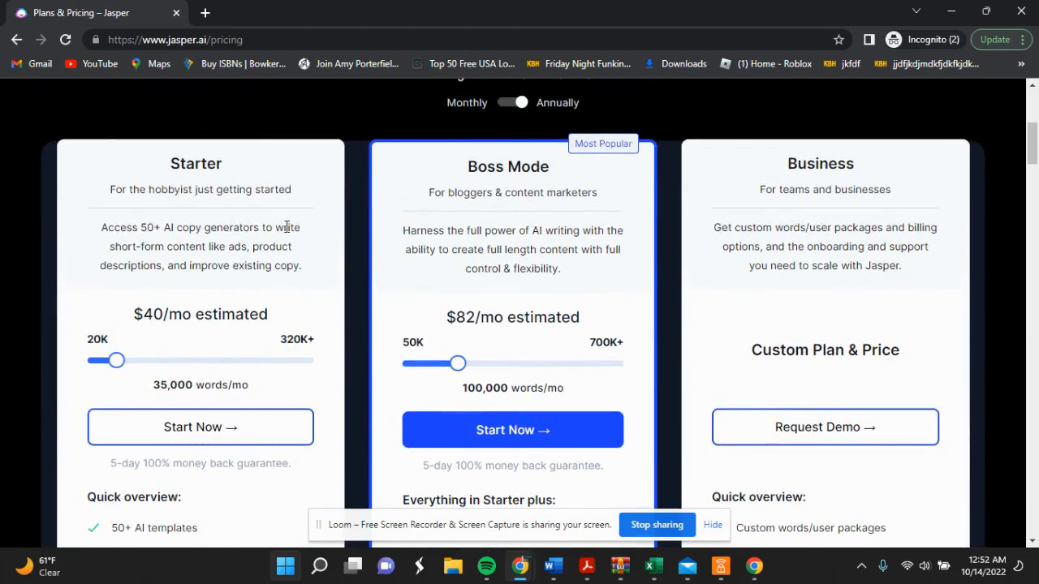
scroll(390, 269, "up", 1)
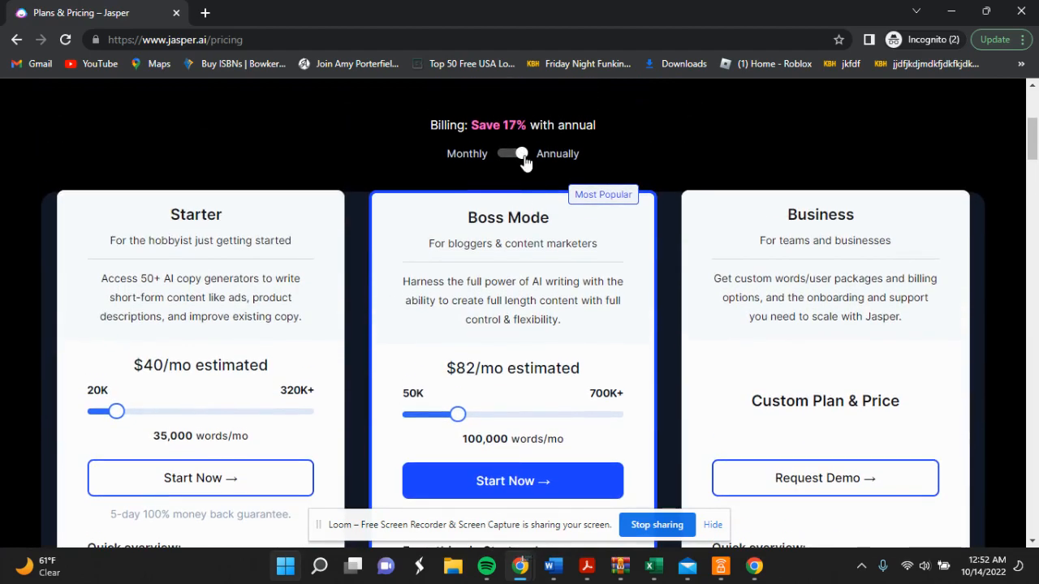
left_click(519, 157)
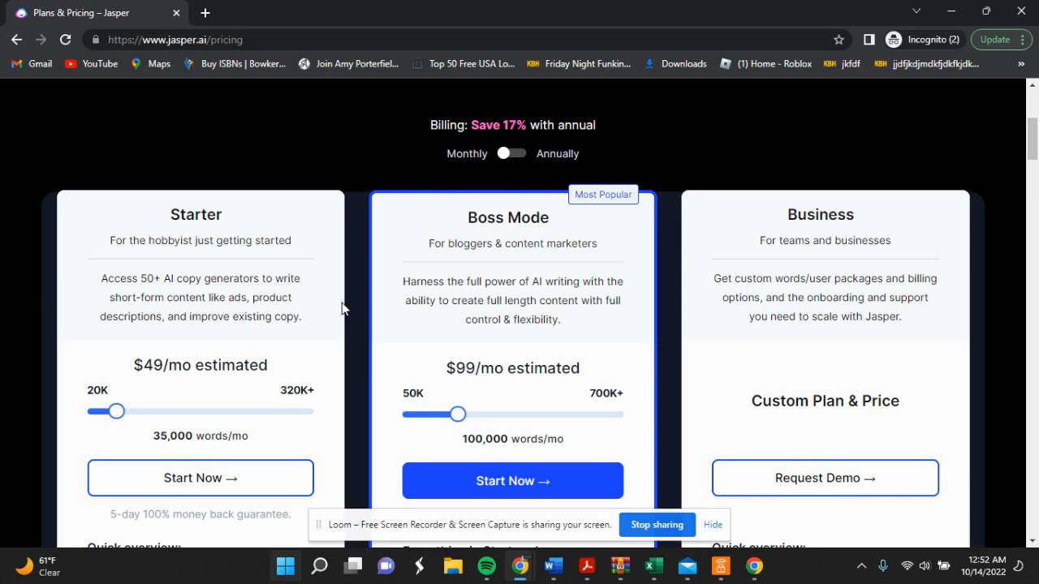
Set the Starter plan's word allowance to 20,000 words per month
scroll(344, 307, "down", 1)
scroll(348, 217, "up", 1)
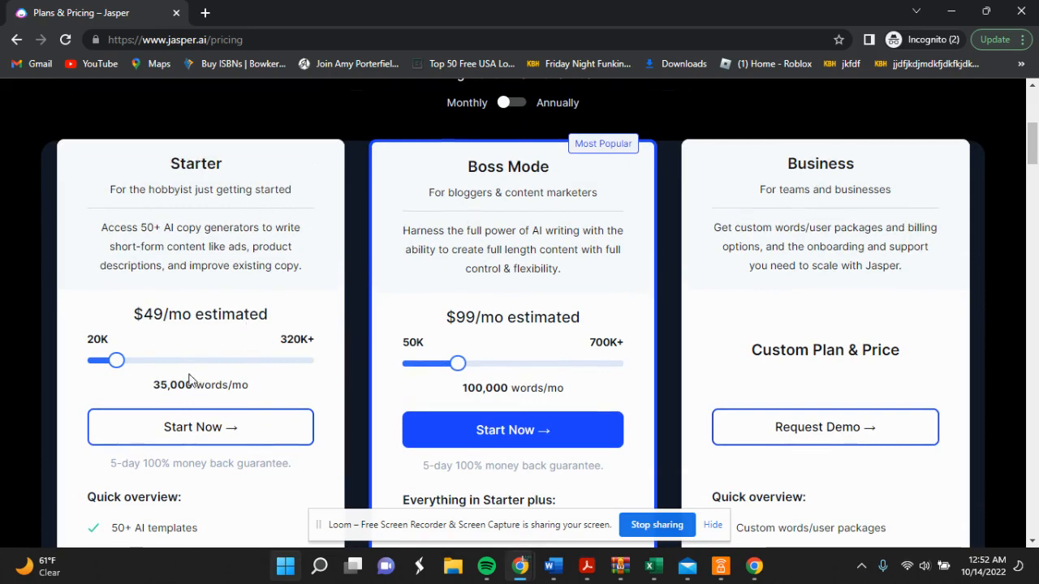
scroll(232, 322, "down", 1)
scroll(258, 417, "down", 1)
scroll(248, 416, "up", 1)
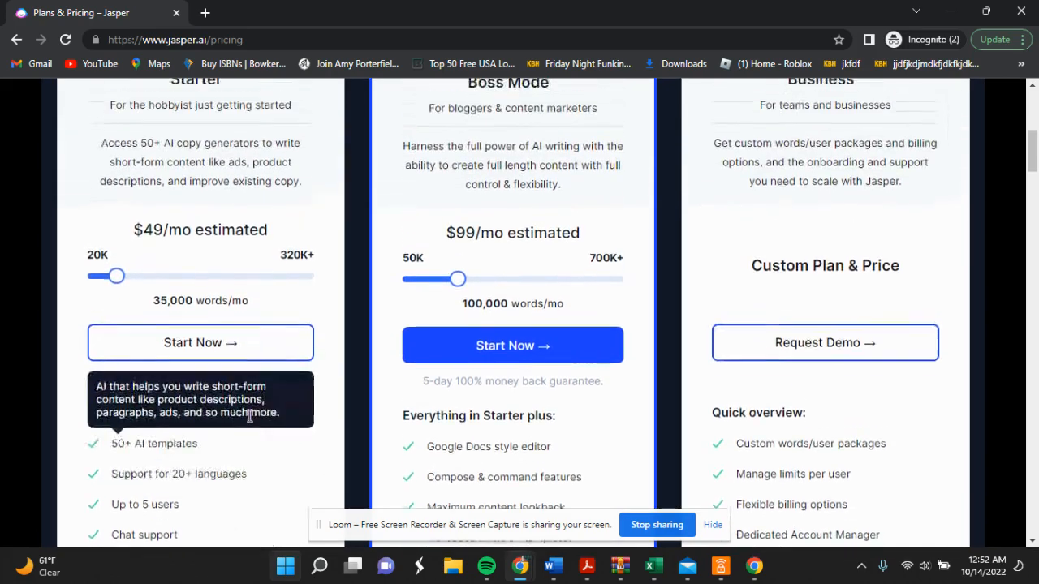
scroll(227, 306, "up", 1)
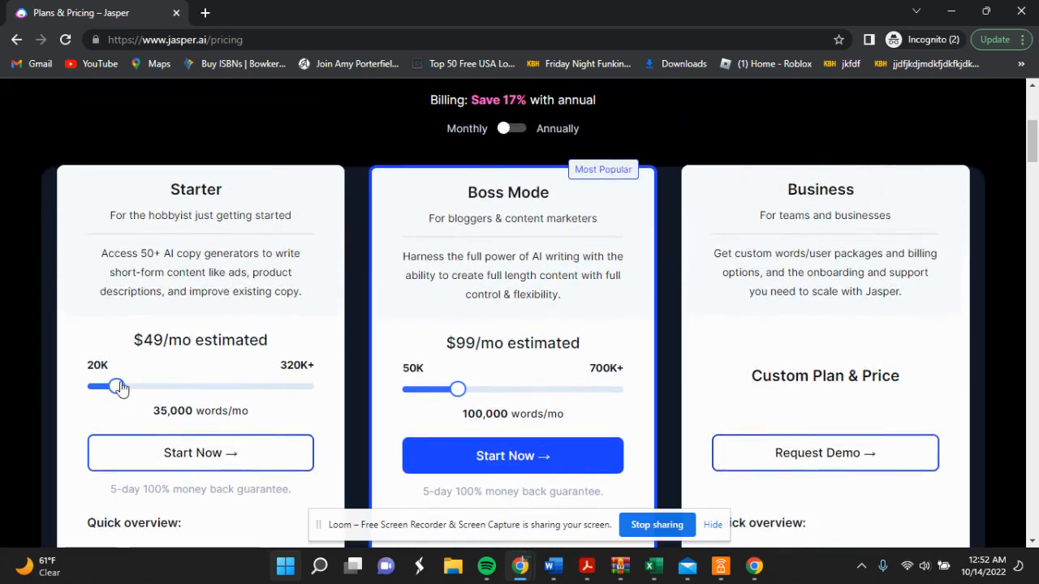
left_click_drag(116, 387, 85, 393)
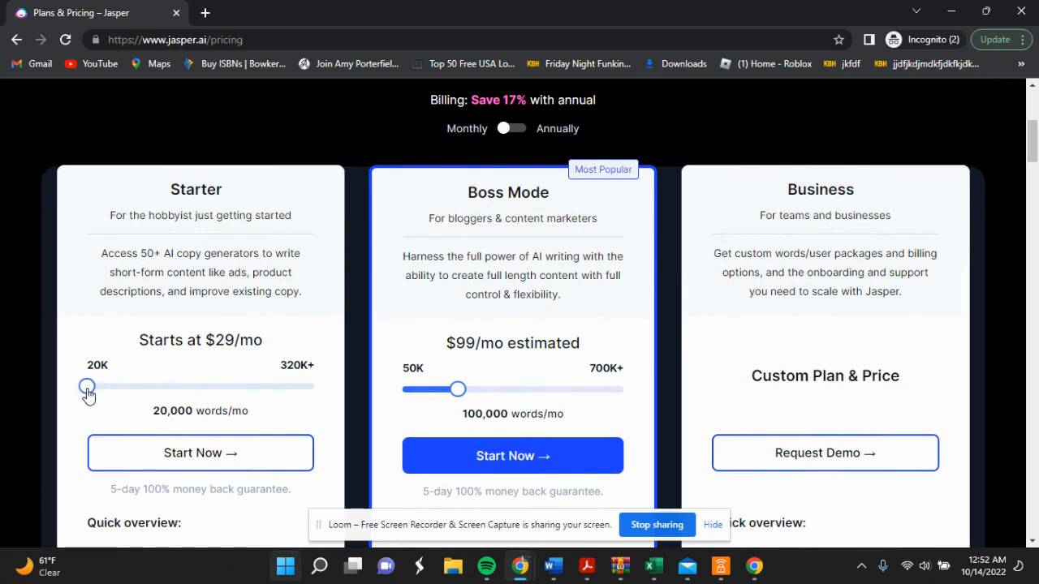
Set the Boss Mode plan's word allowance to 50,000 words per month
scroll(245, 381, "down", 1)
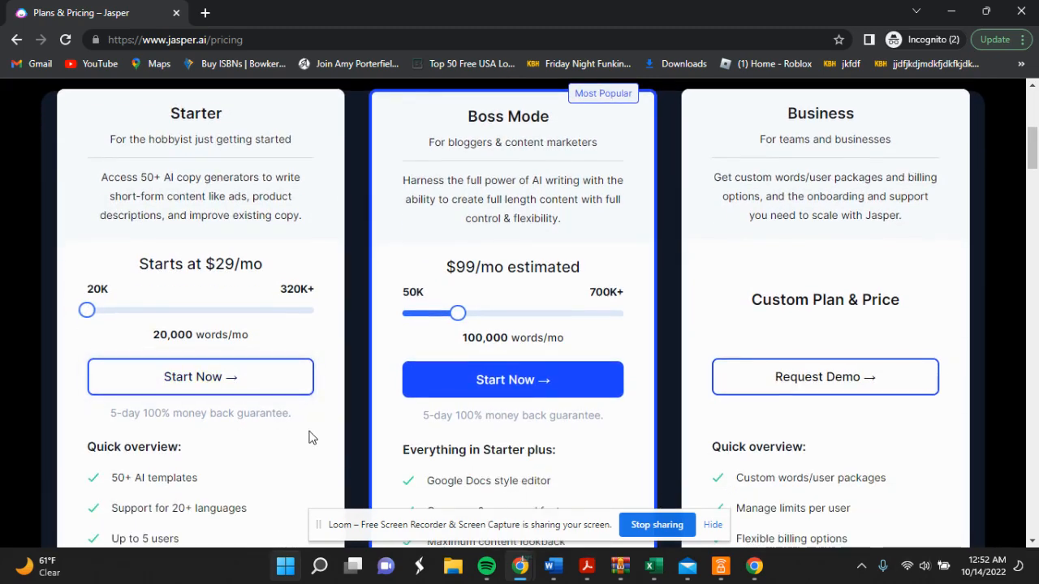
scroll(487, 231, "up", 1)
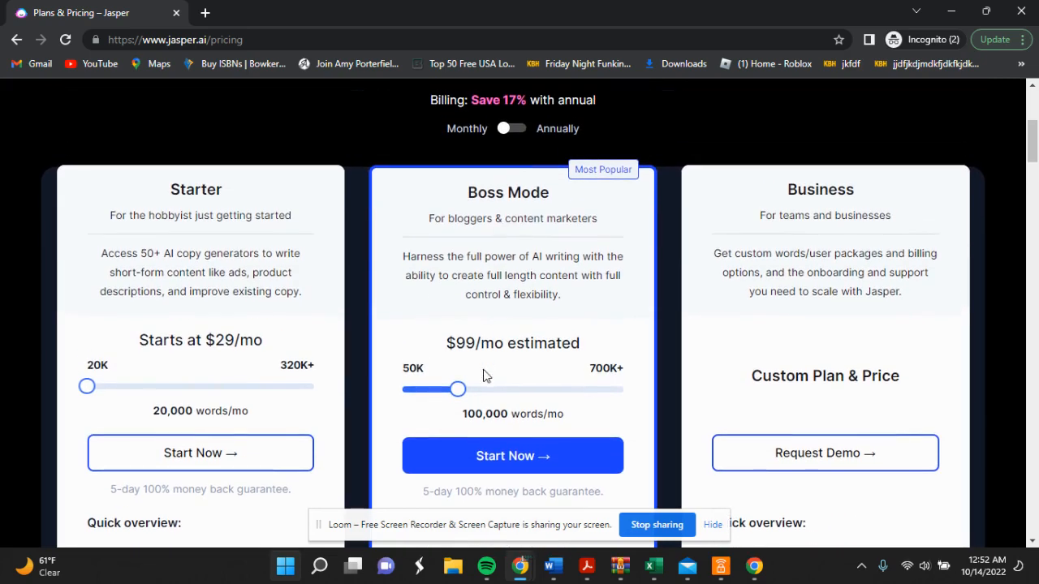
left_click_drag(457, 390, 388, 394)
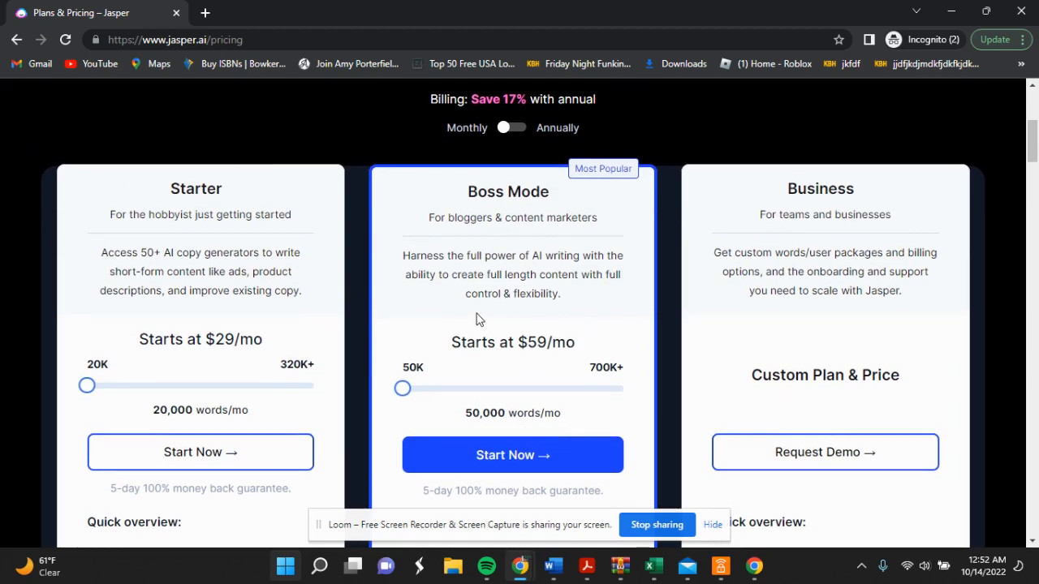
Examine the feature lists of the Starter and Boss Mode plans
scroll(413, 317, "down", 1)
scroll(442, 253, "down", 2)
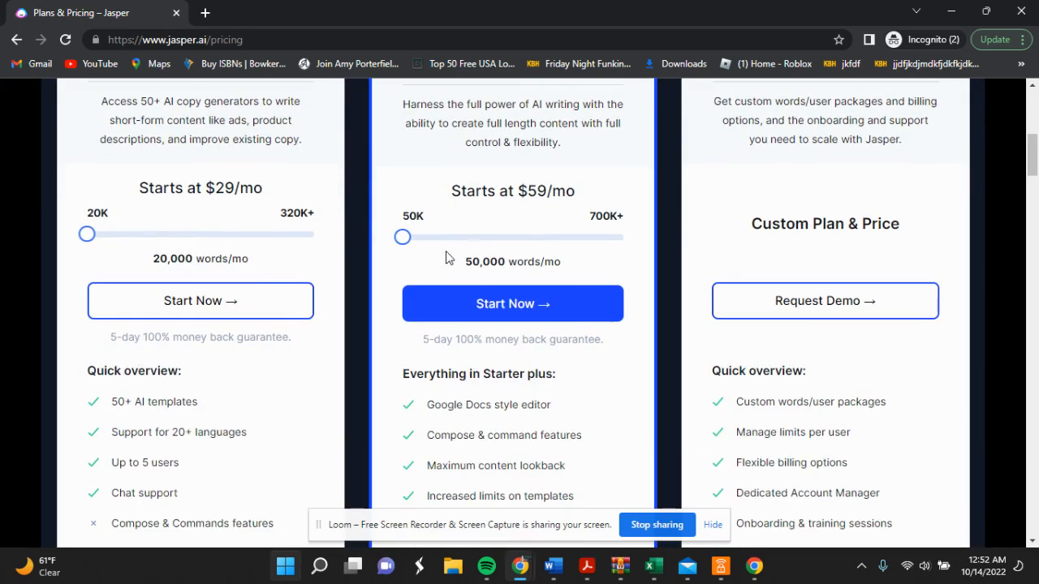
scroll(471, 280, "up", 1)
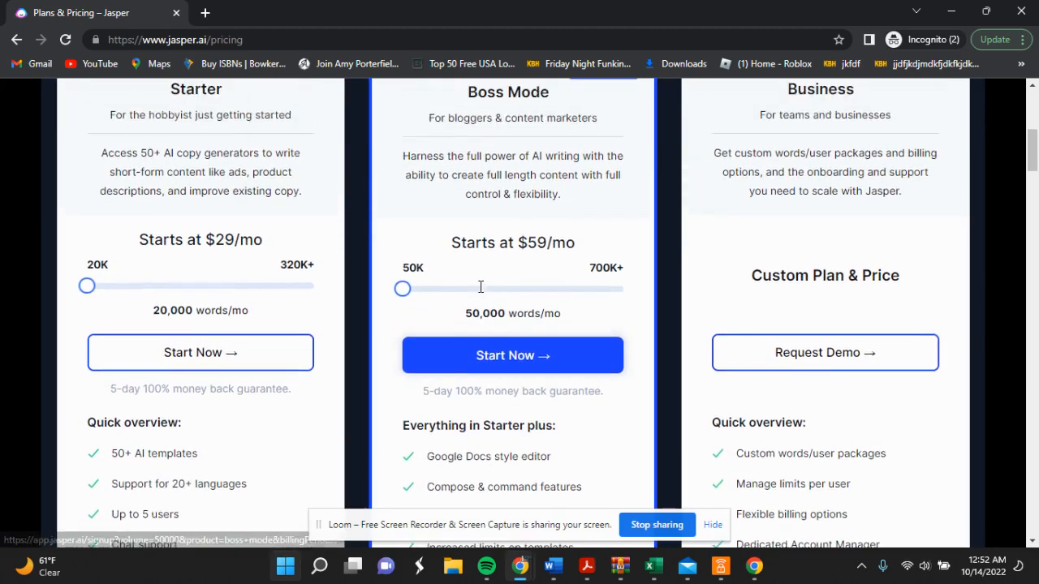
scroll(203, 284, "down", 4)
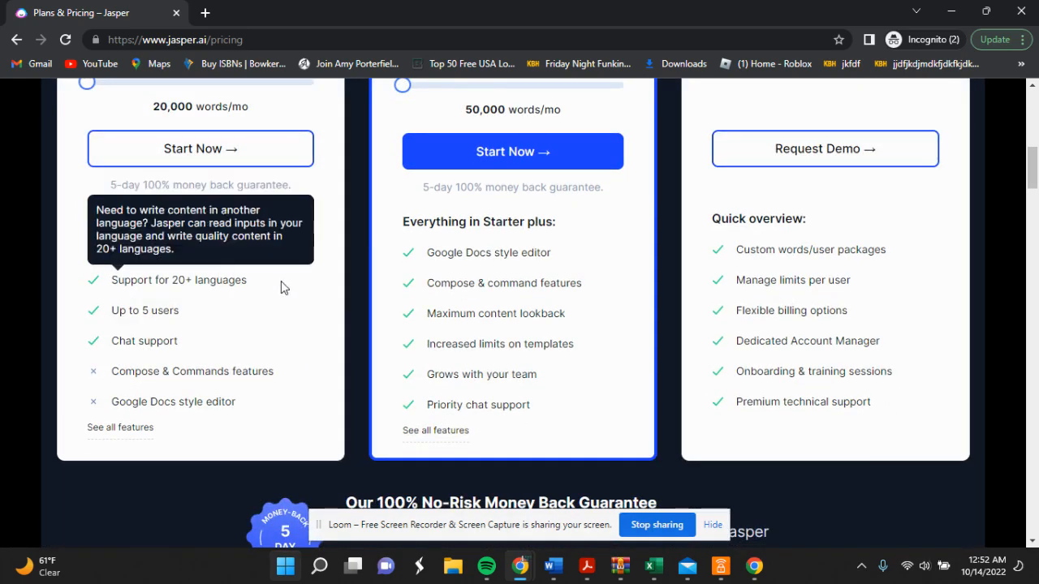
Compare the quick overview features of the Starter plan with what the Boss Mode plan adds to them
mouse_move(253, 300)
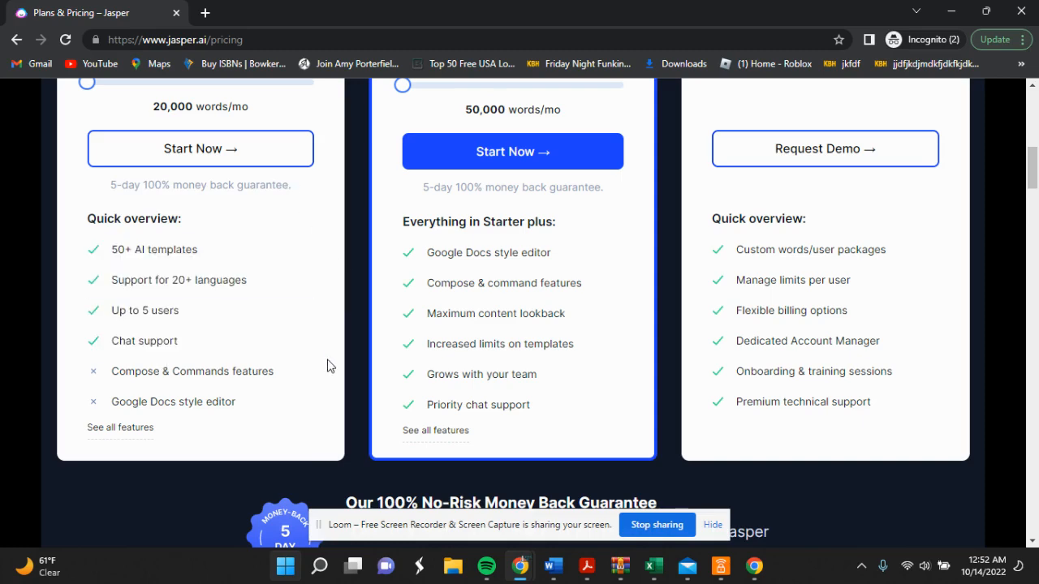
scroll(508, 328, "up", 4)
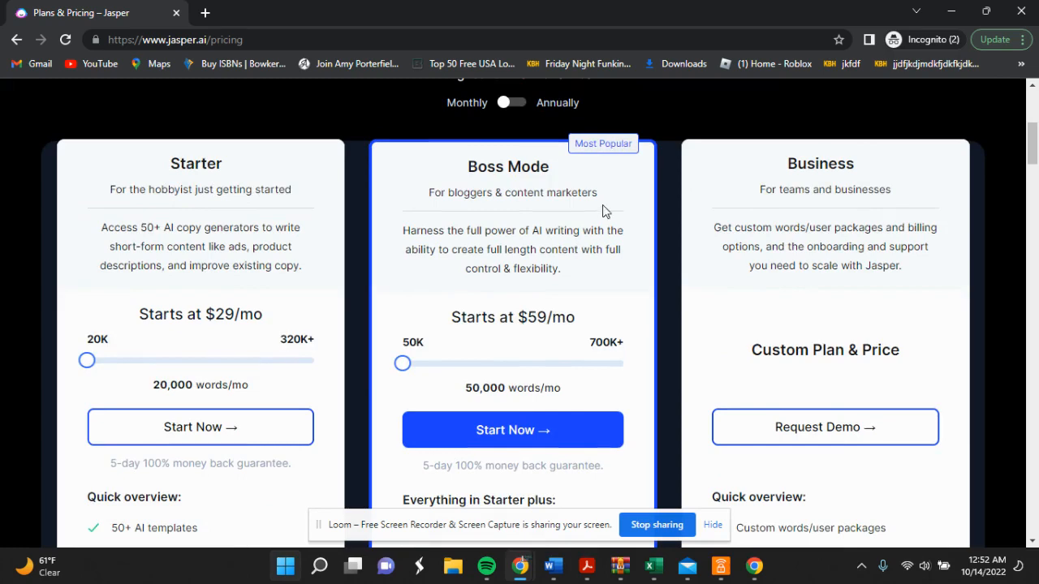
scroll(568, 273, "down", 2)
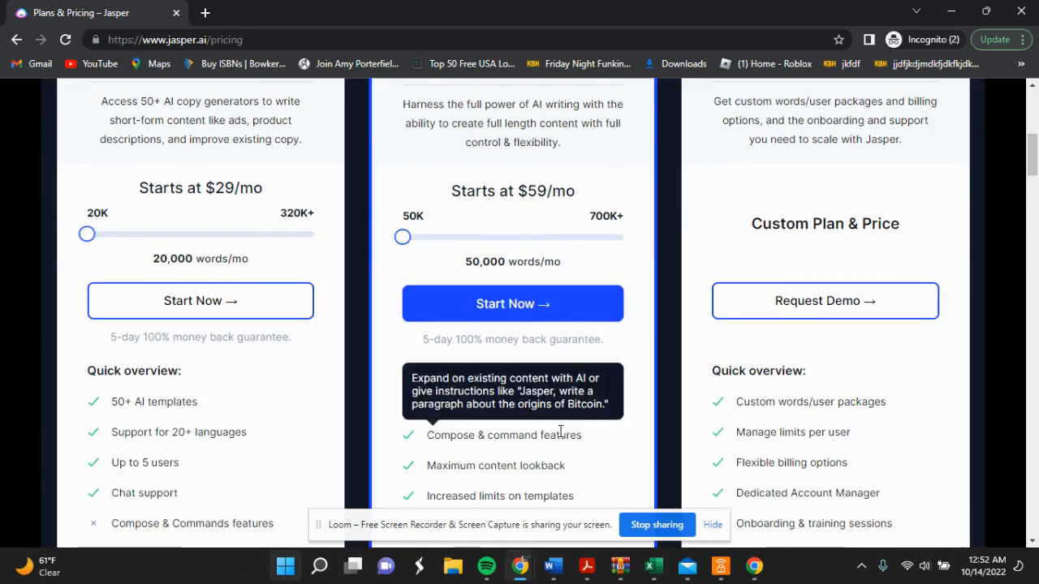
scroll(560, 422, "down", 2)
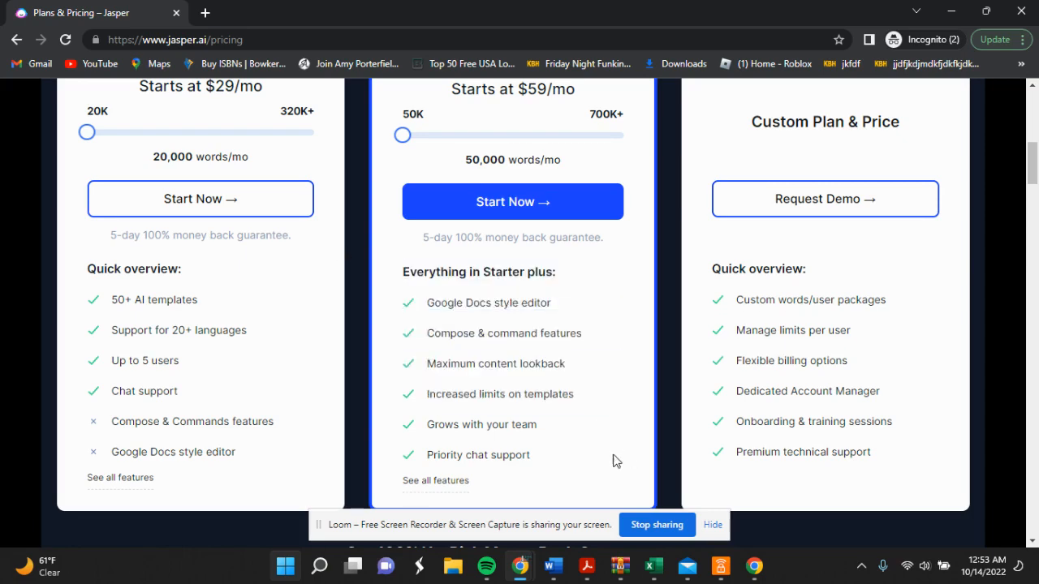
scroll(615, 460, "down", 1)
scroll(552, 436, "up", 2)
scroll(548, 383, "up", 3)
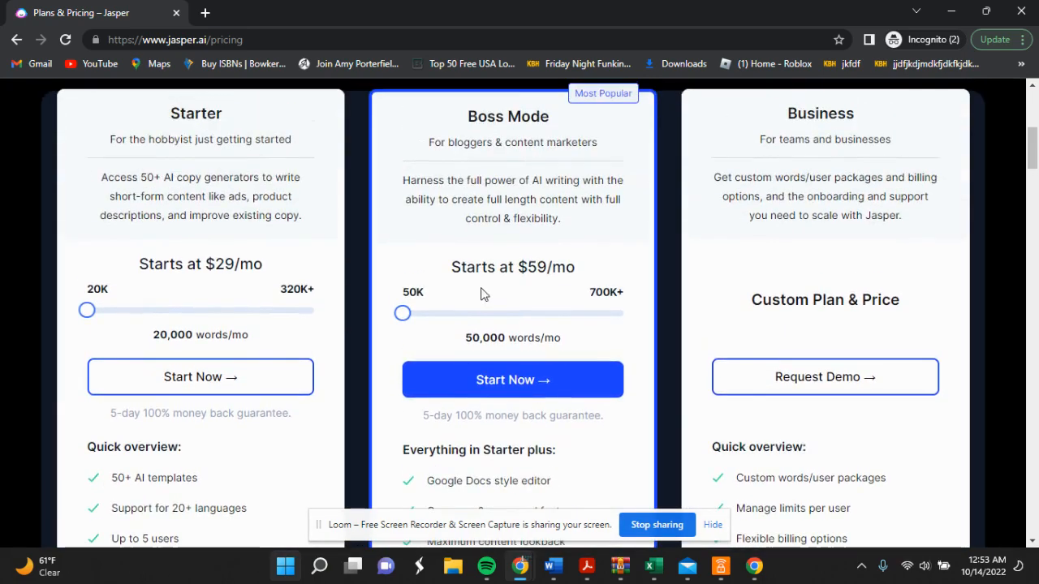
Switch the plan billing to Annually and look at the Starter and Boss Mode prices
scroll(581, 243, "up", 2)
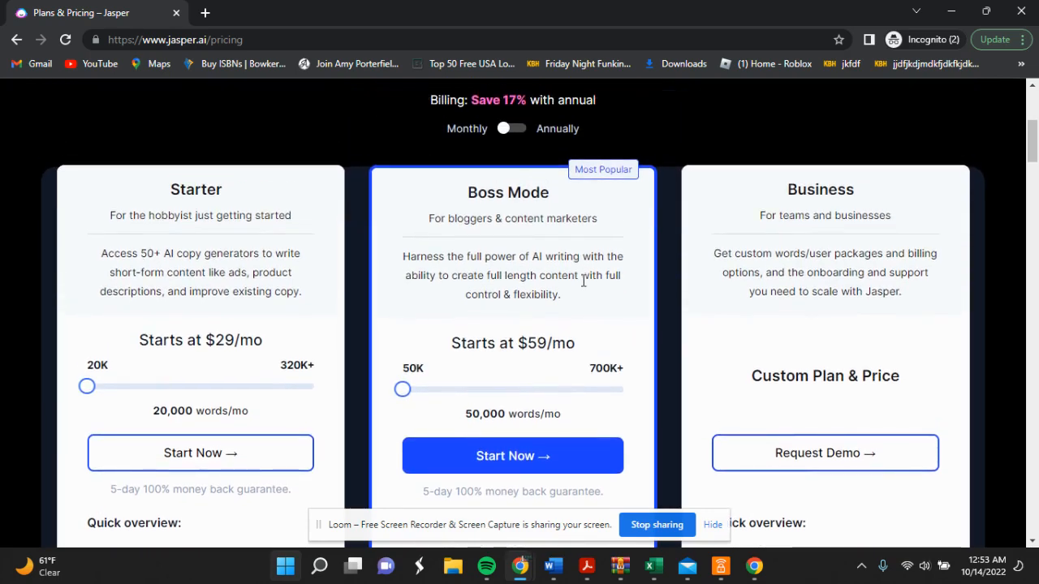
left_click(504, 128)
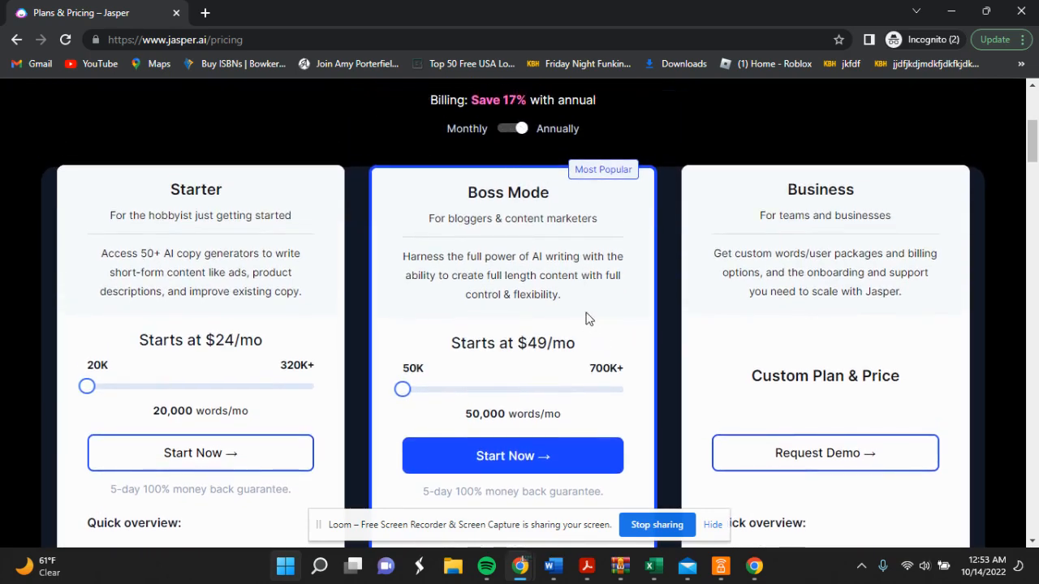
scroll(588, 325, "down", 1)
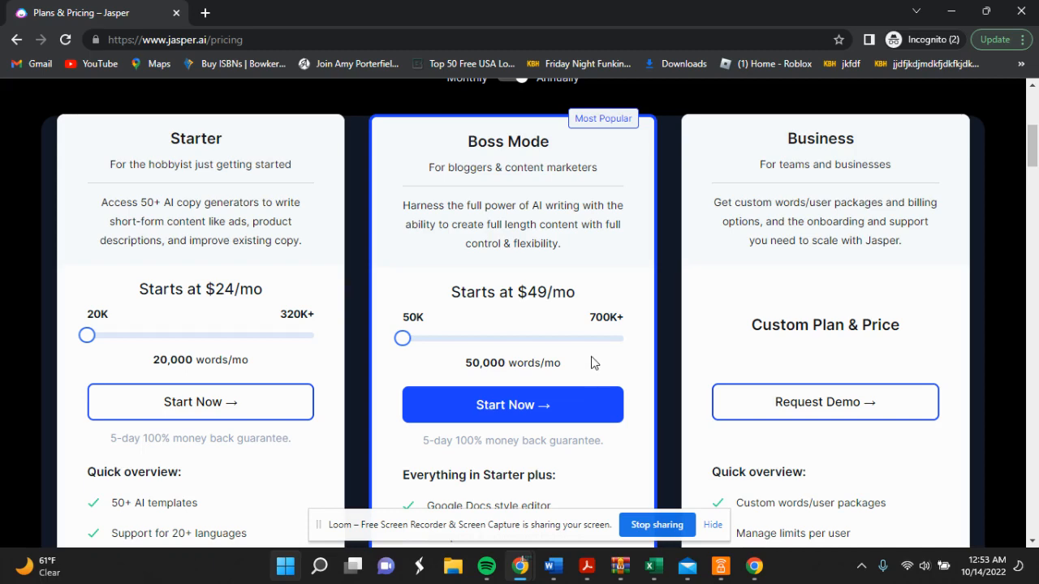
Switch from the incognito pricing window to the signed-in Jasper dashboard and open its Templates page
left_click(953, 14)
left_click(253, 14)
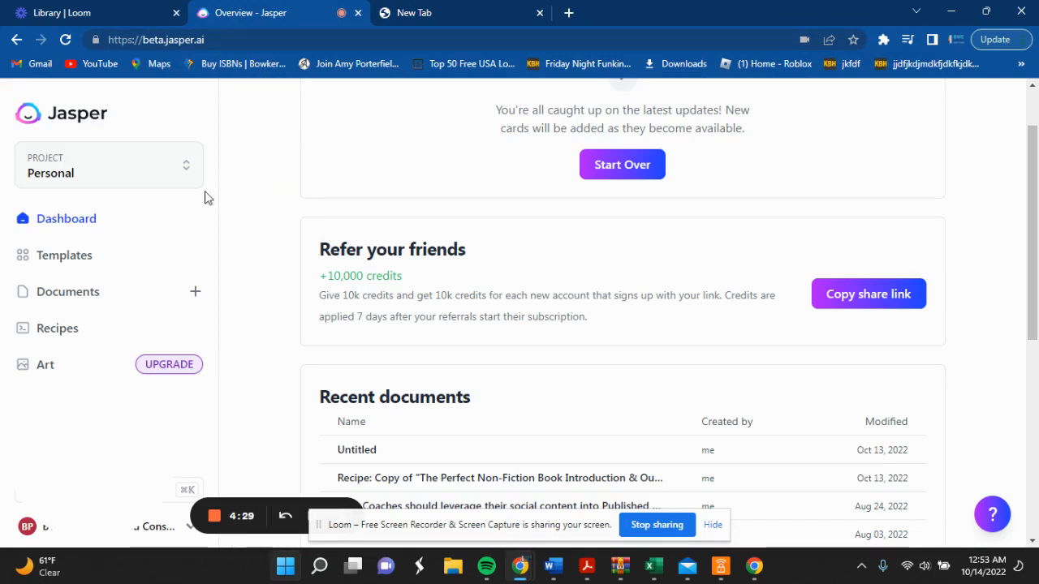
left_click(77, 270)
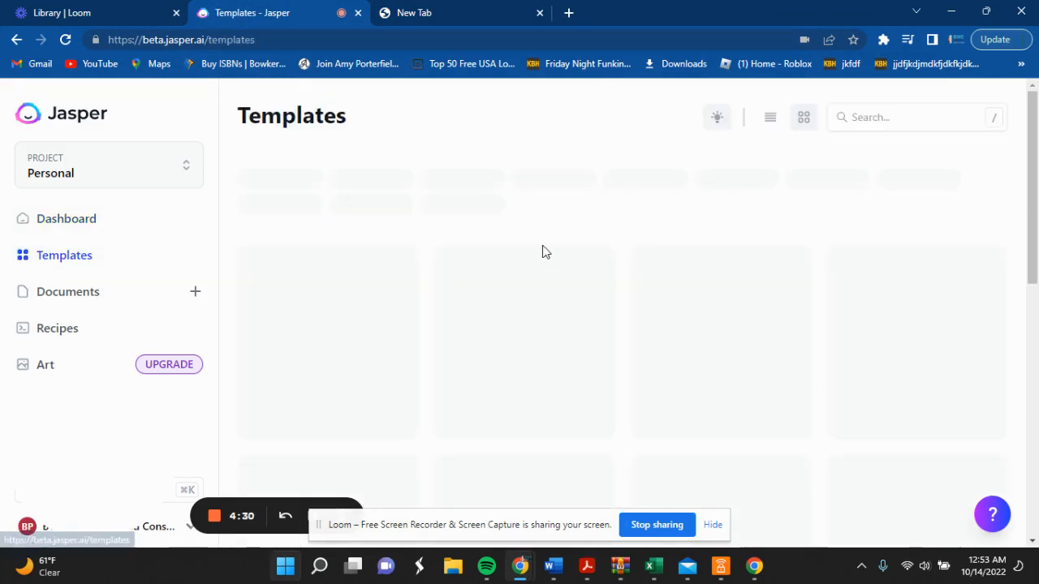
Browse the template library and open the One-Shot Blog Post template
scroll(645, 204, "down", 3)
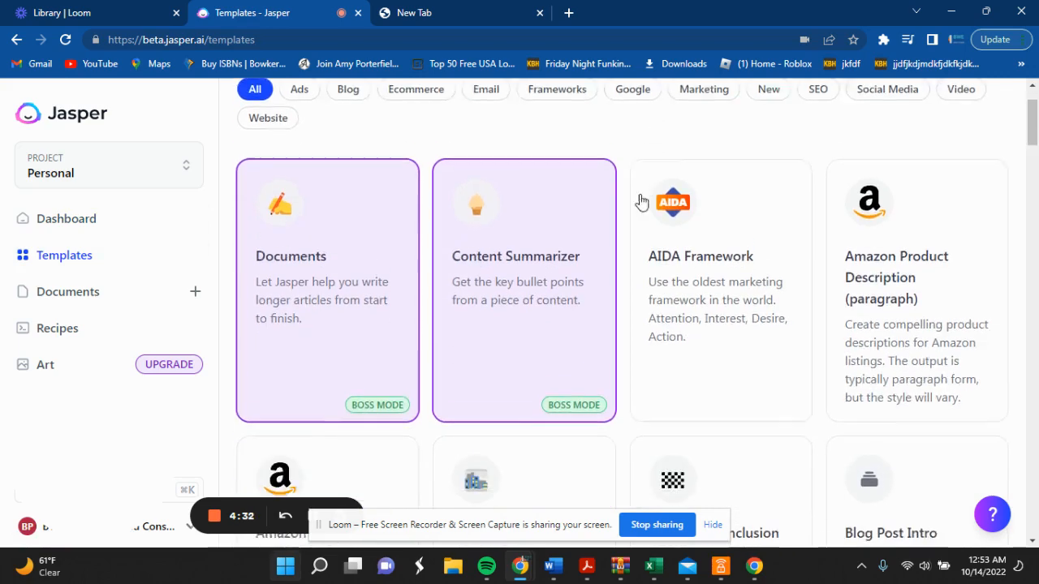
scroll(623, 262, "down", 3)
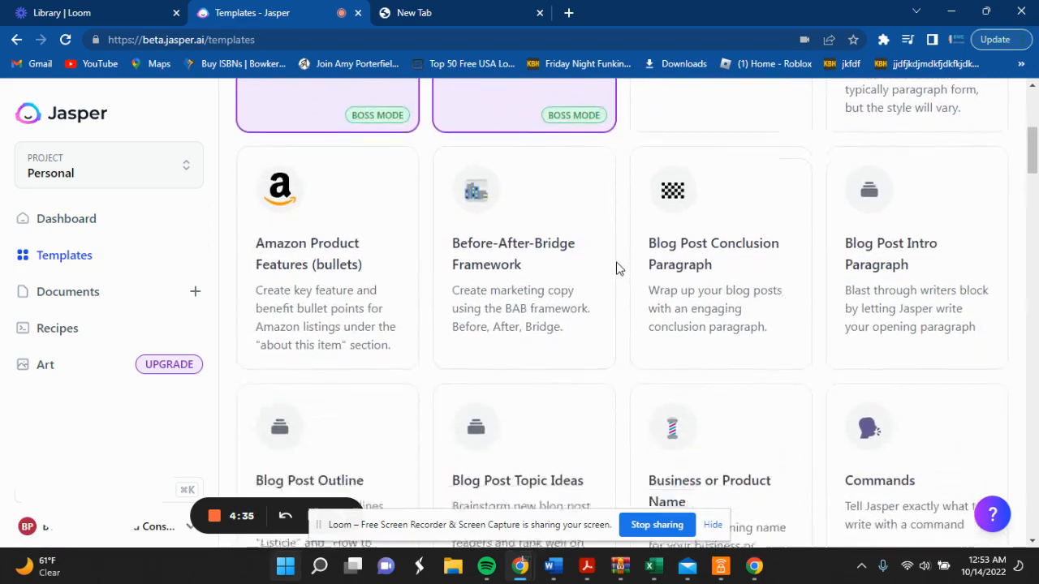
scroll(615, 269, "down", 2)
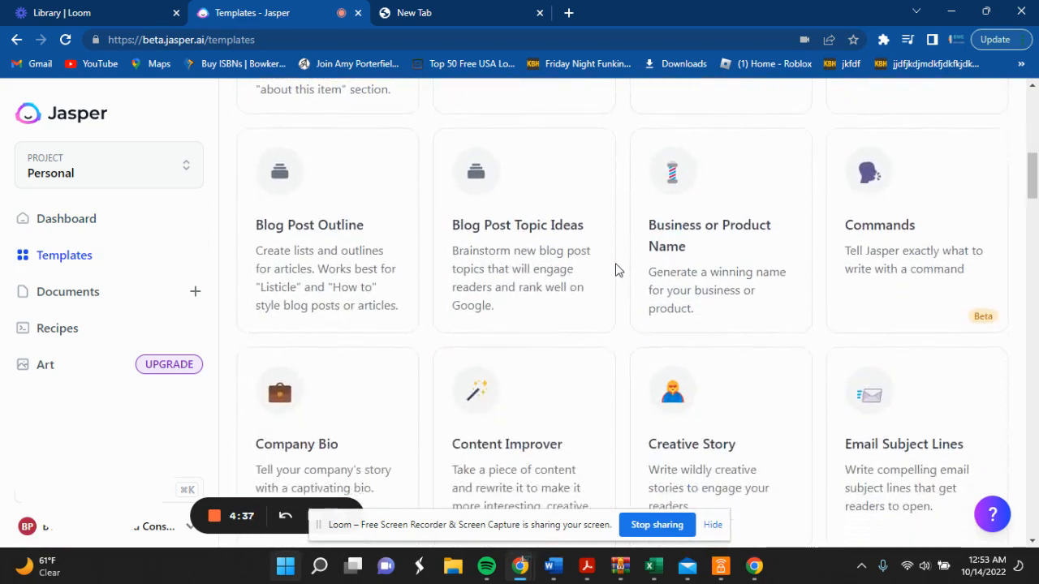
scroll(658, 258, "down", 2)
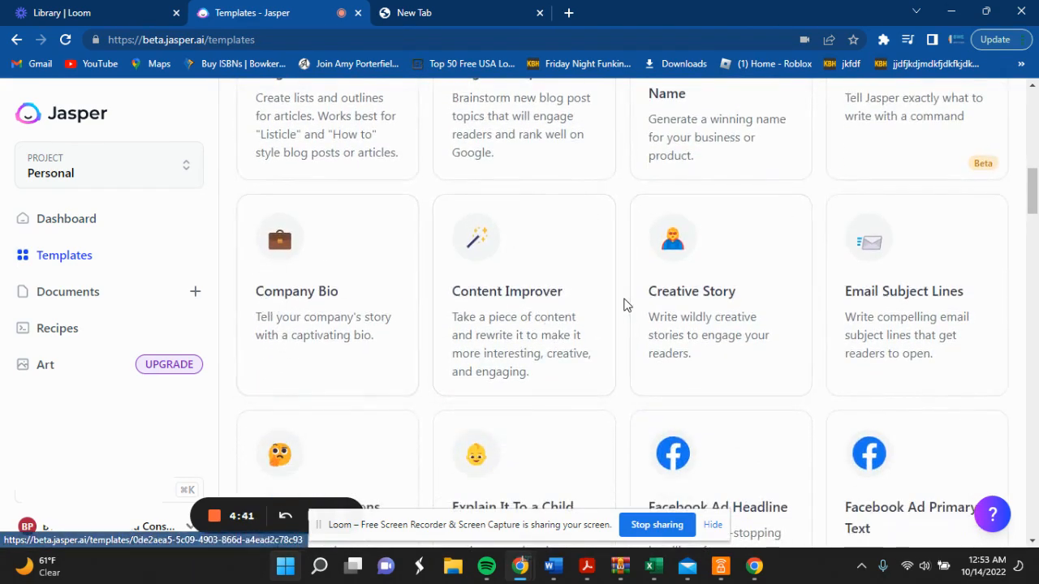
scroll(611, 297, "down", 4)
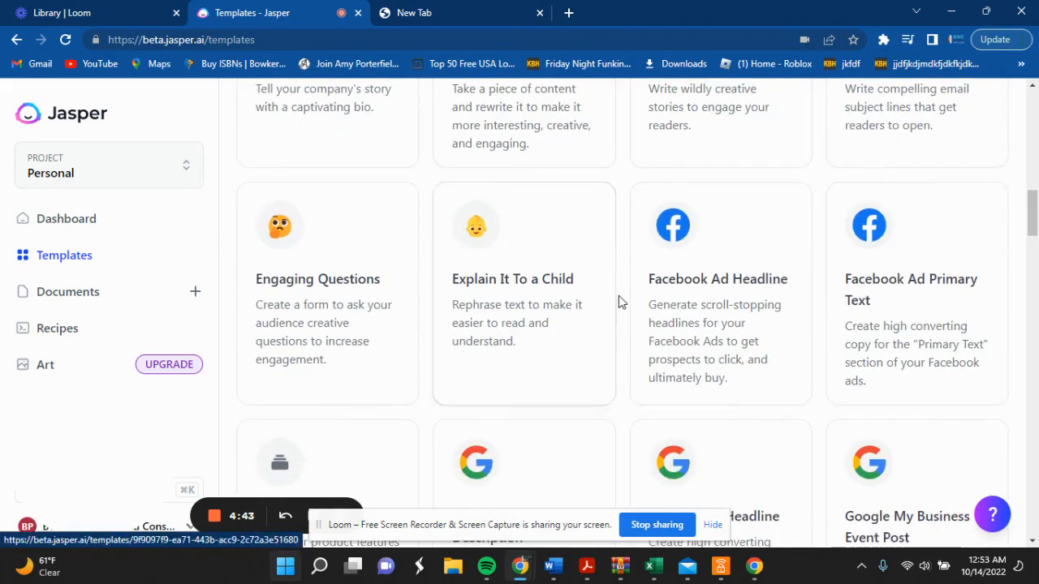
scroll(624, 301, "down", 2)
scroll(629, 312, "down", 2)
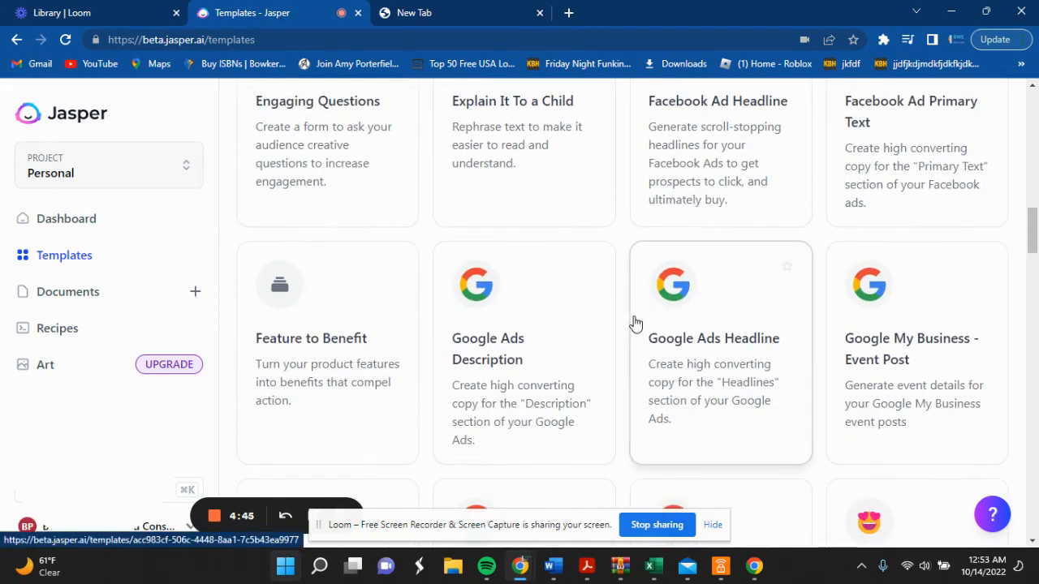
scroll(629, 317, "down", 3)
scroll(607, 304, "down", 5)
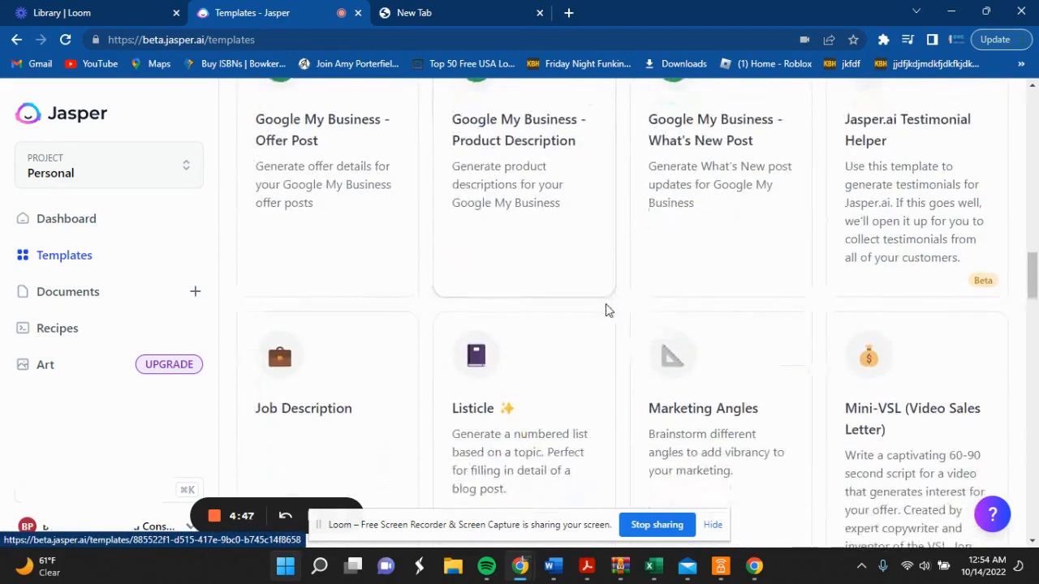
scroll(605, 311, "down", 7)
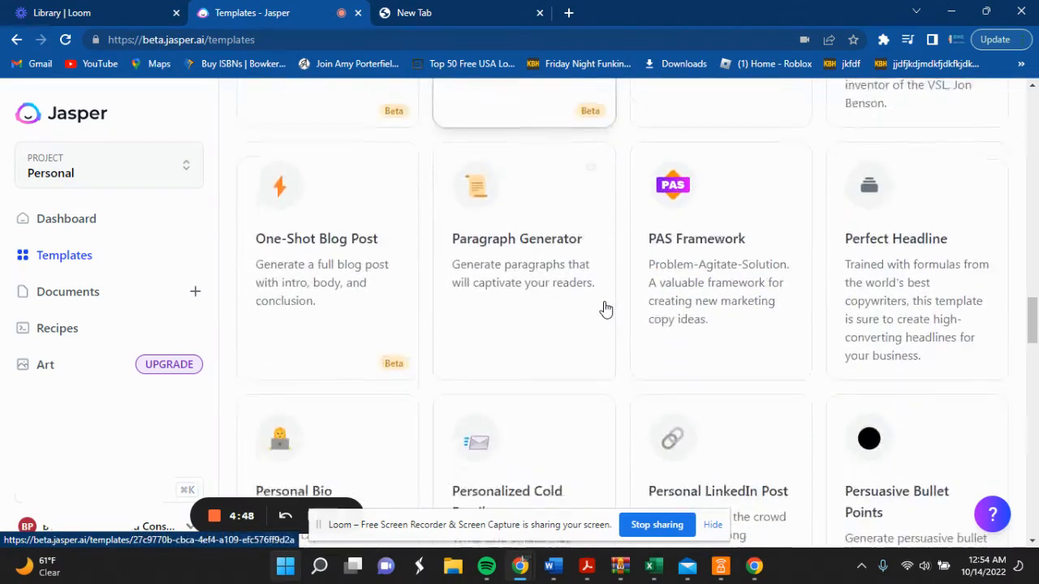
scroll(650, 362, "up", 3)
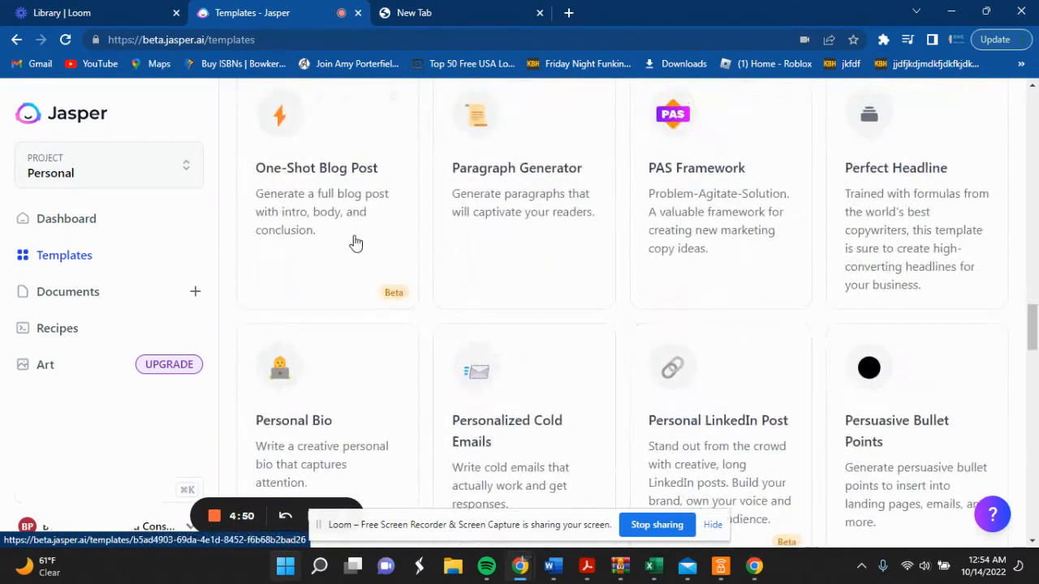
left_click(320, 203)
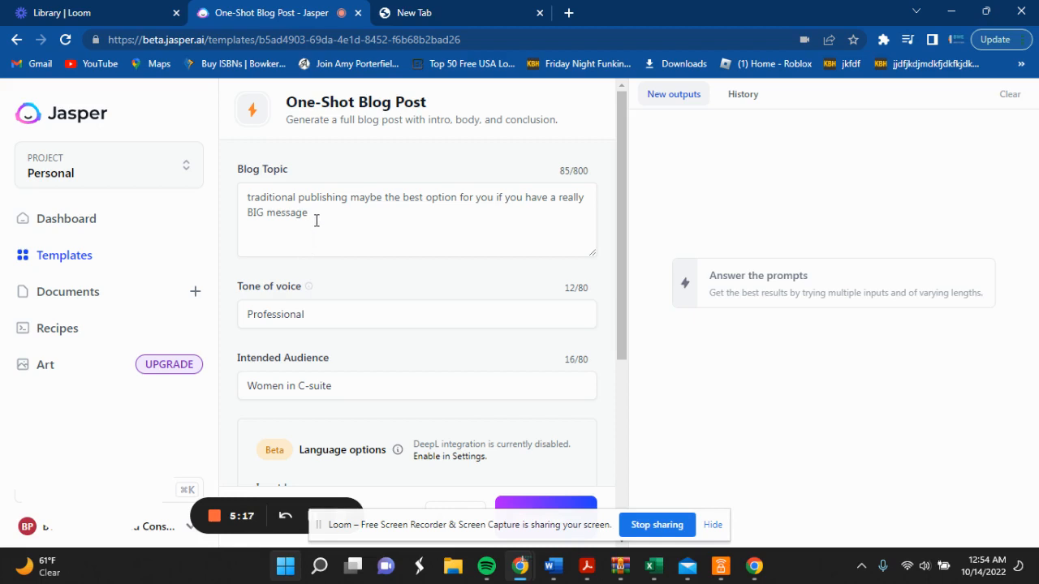
Replace the existing Blog Topic text with "book writing for beginners"
triple_click(276, 207)
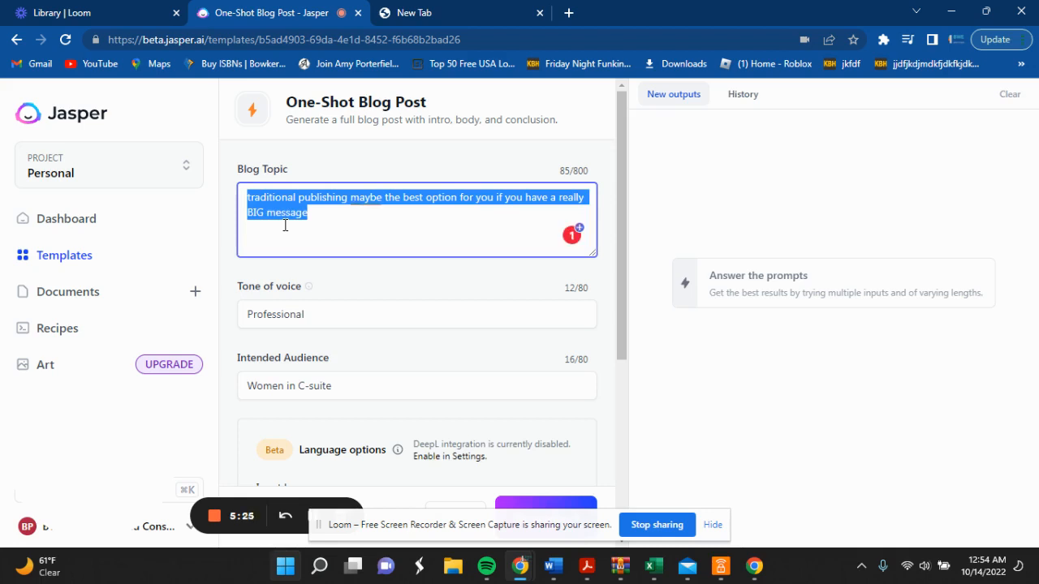
key("BackSpace")
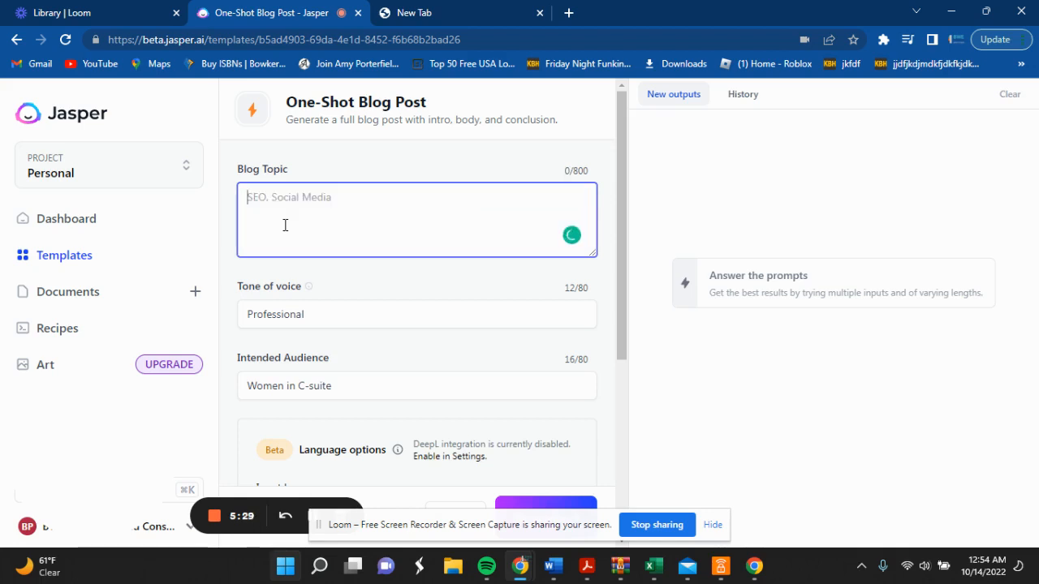
type("book ")
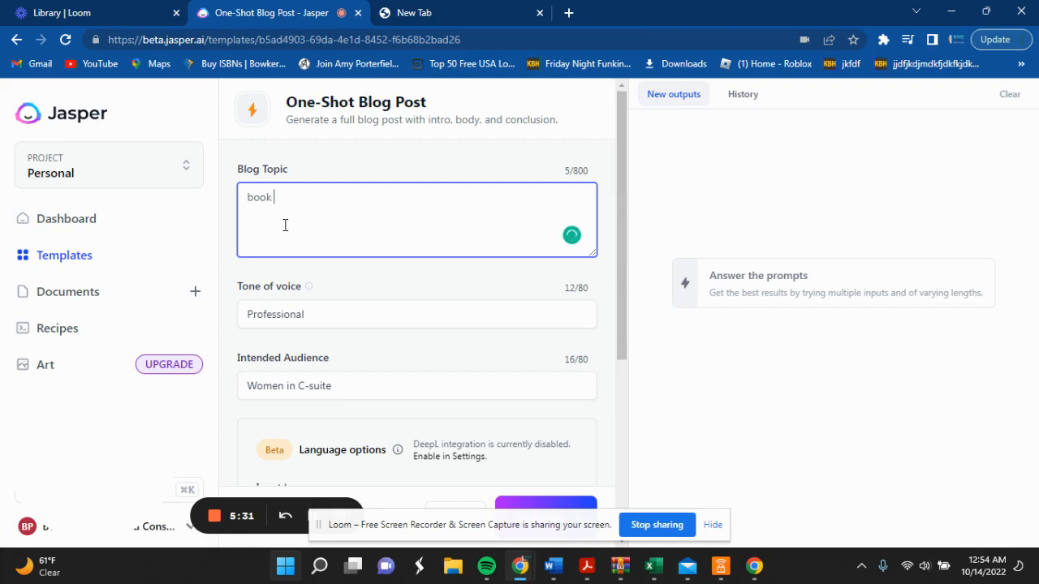
type("wriiting for beginners")
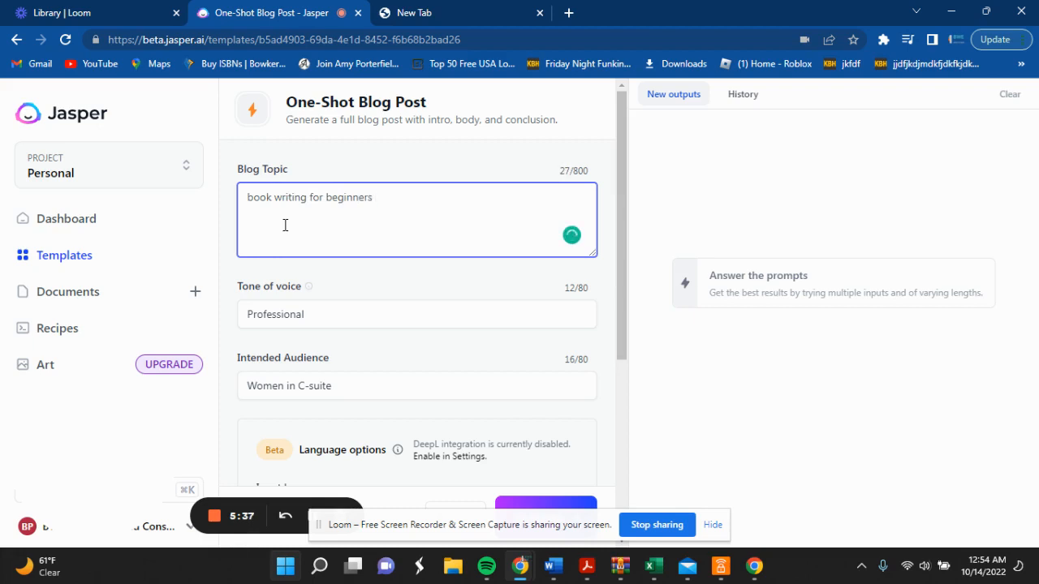
Check the tone of voice suggestions and set the blog post's tone of voice to "creative"
left_click(321, 317)
left_click_drag(348, 316, 209, 329)
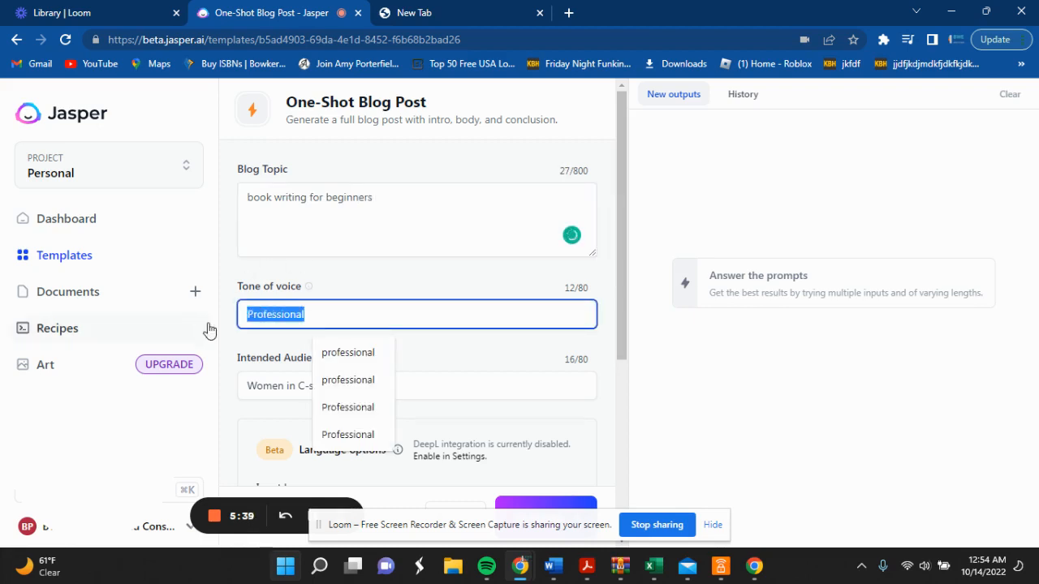
key("BackSpace")
mouse_move(309, 290)
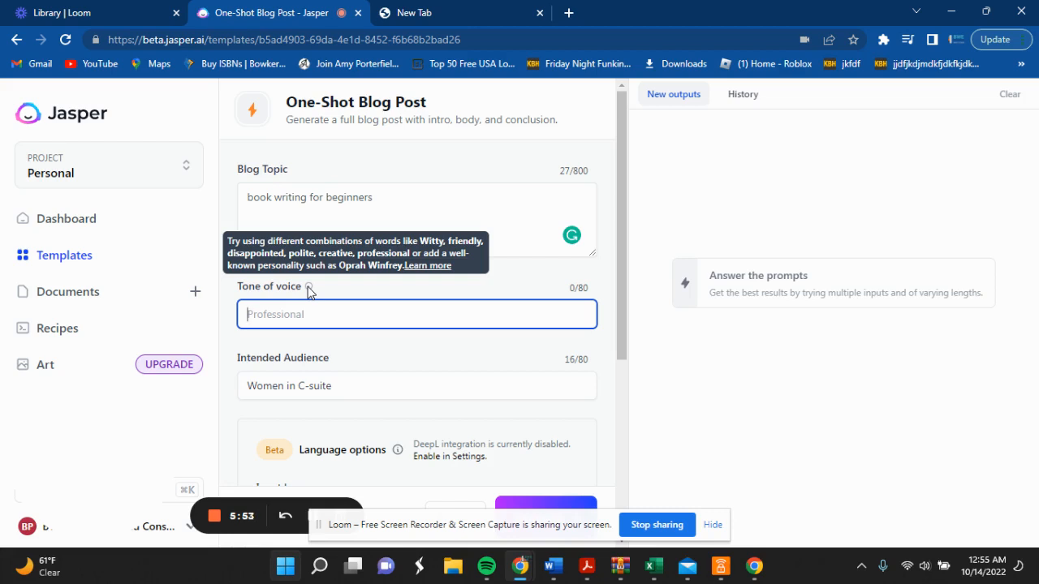
type("creative")
key("BackSpace")
key("BackSpace")
Set the blog post's Intended Audience to "aspiring author"
scroll(330, 301, "down", 1)
left_click(341, 261)
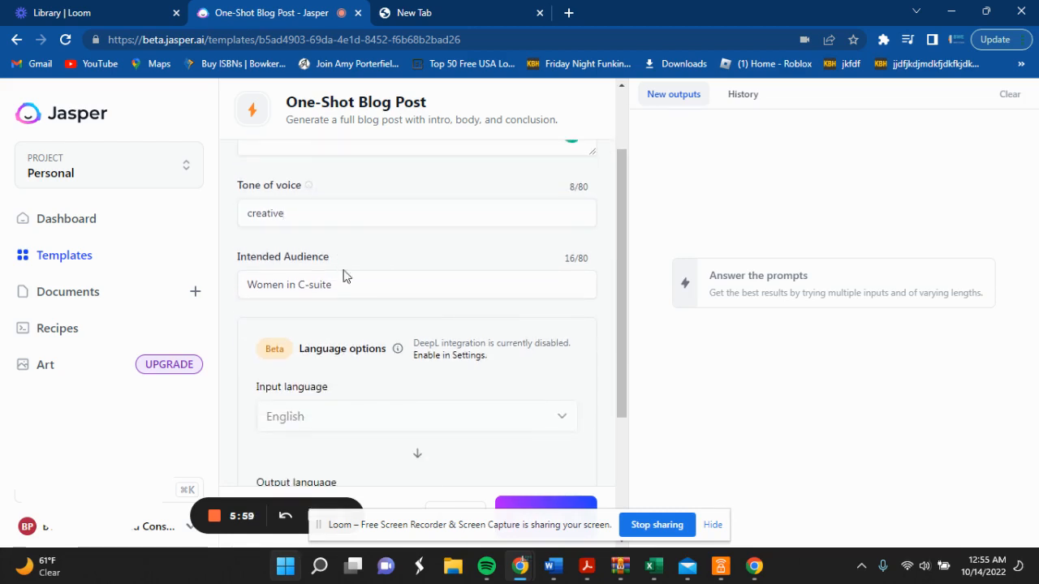
triple_click(351, 278)
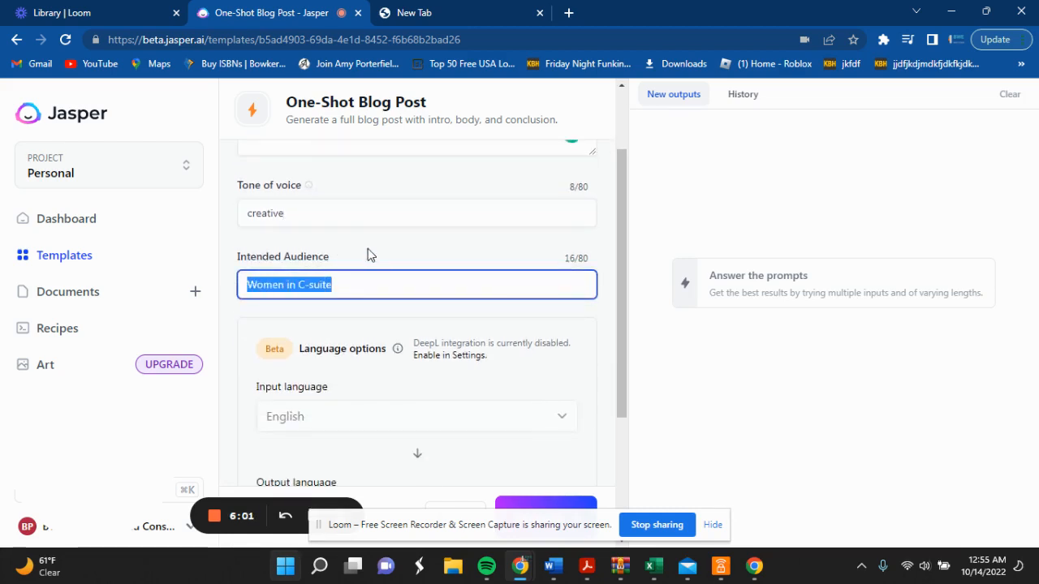
type("aspir")
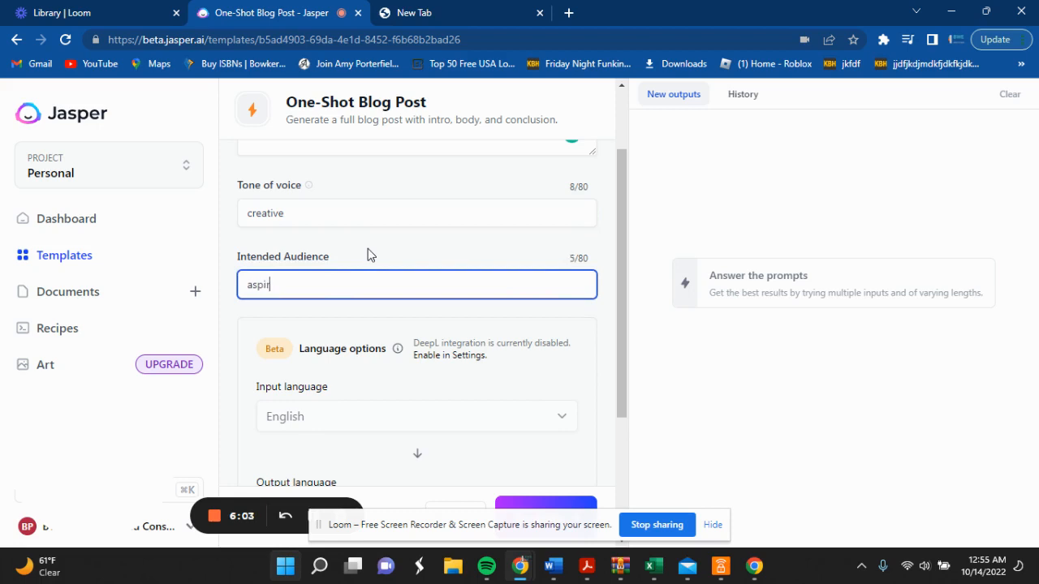
type("ing author")
scroll(498, 324, "up", 1)
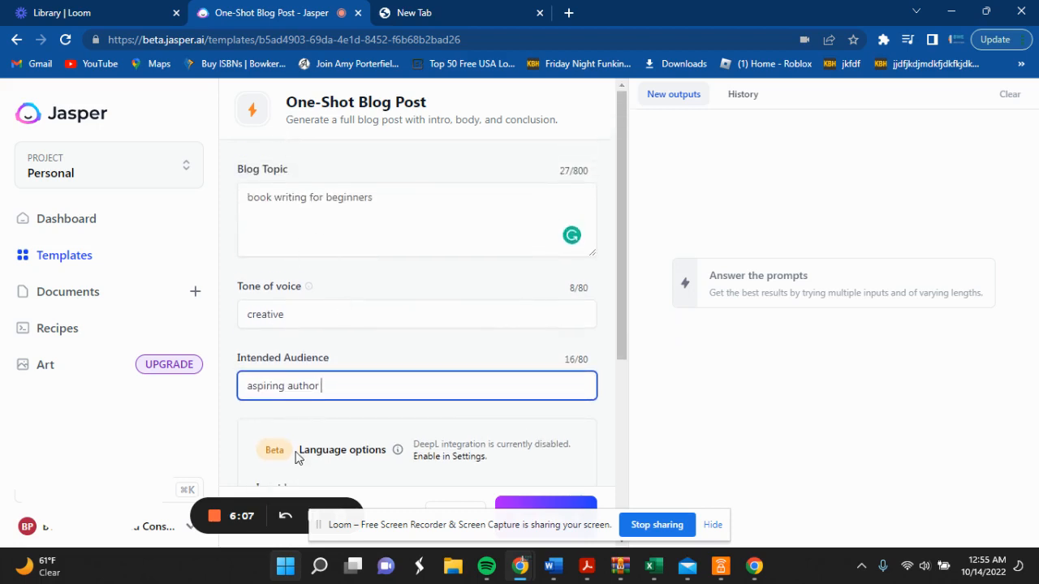
Check the template's language options and move the screen-sharing notice clear of the output count and generation controls
scroll(316, 361, "down", 3)
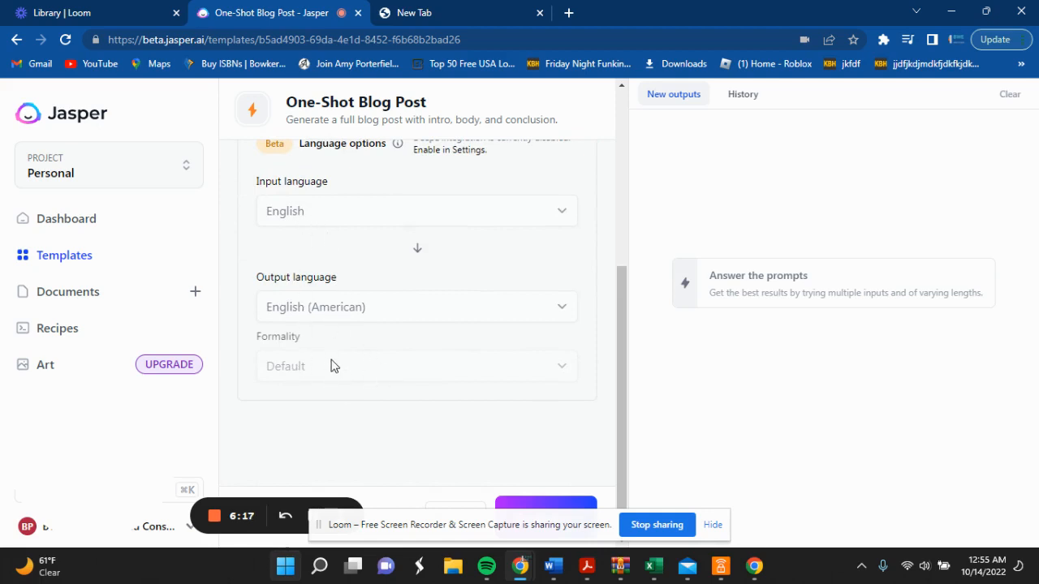
scroll(359, 311, "up", 1)
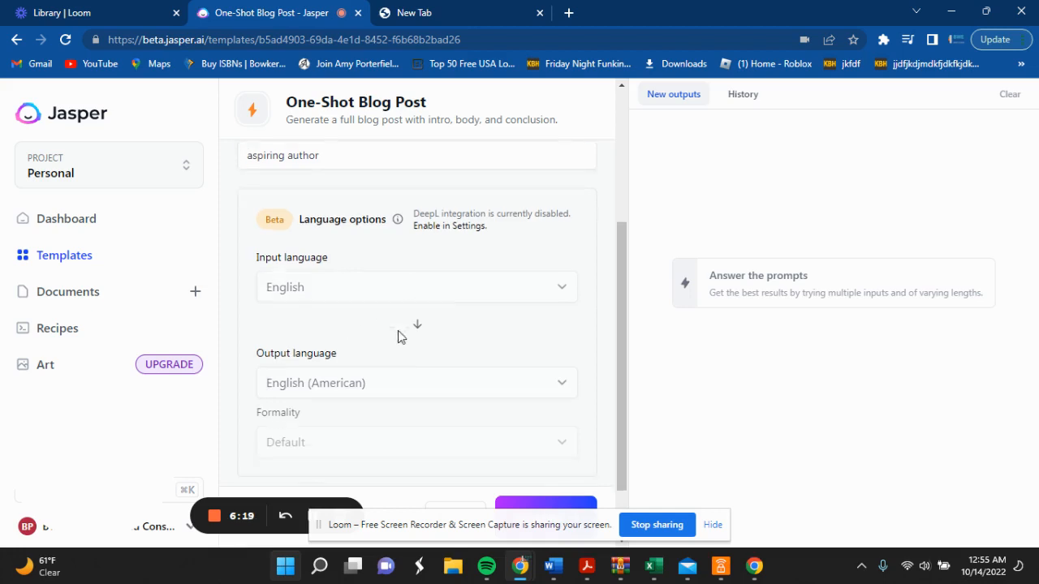
scroll(397, 330, "down", 1)
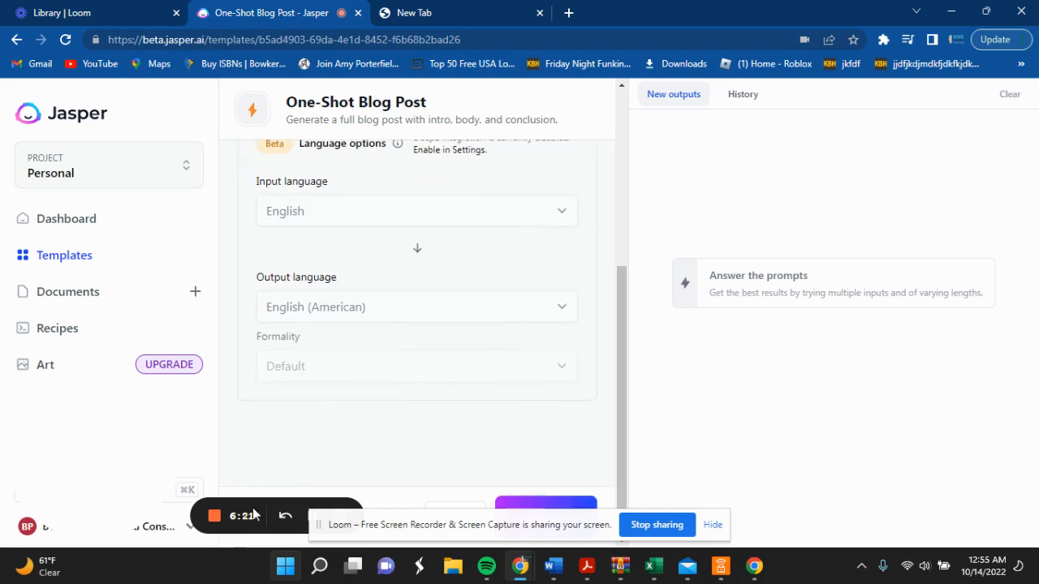
left_click_drag(324, 520, 584, 411)
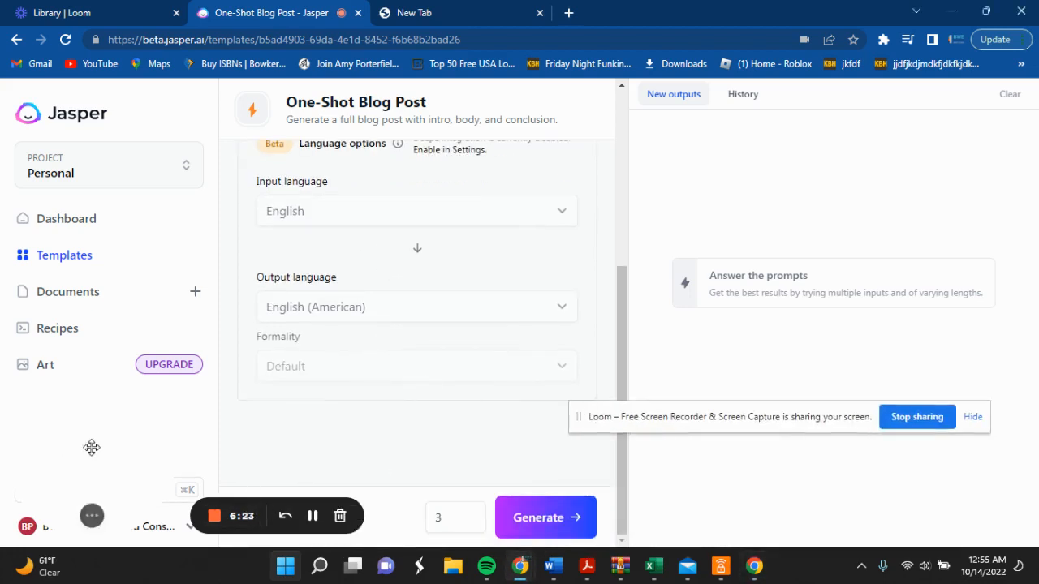
Try raising and lowering the number of outputs to generate, and leave it at 3
left_click(443, 517)
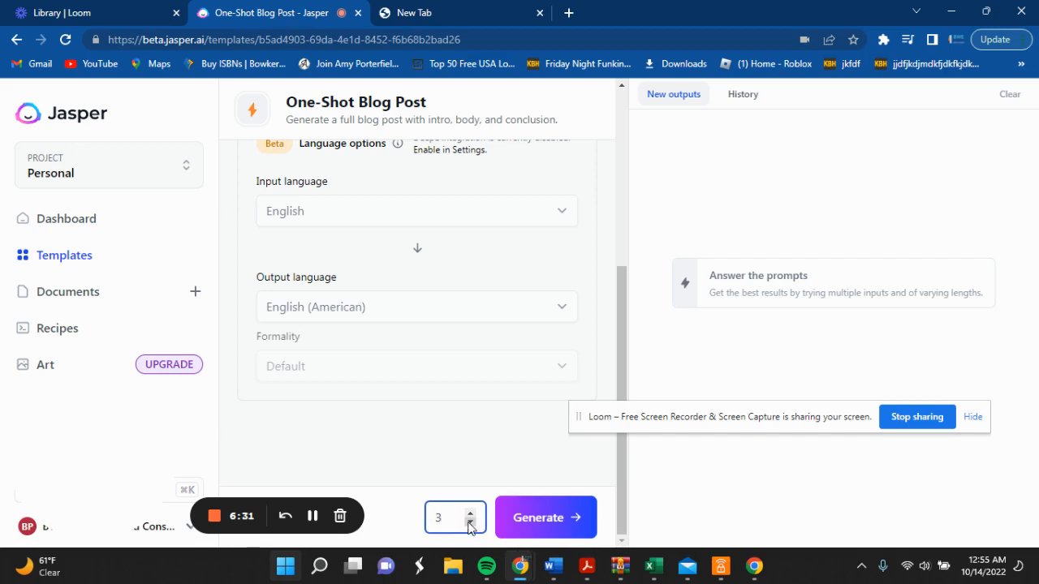
left_click(470, 513)
left_click(470, 513)
left_click(470, 514)
left_click(470, 513)
left_click(470, 514)
left_click(470, 514)
left_click(470, 522)
left_click(470, 522)
left_click(470, 522)
left_click(471, 522)
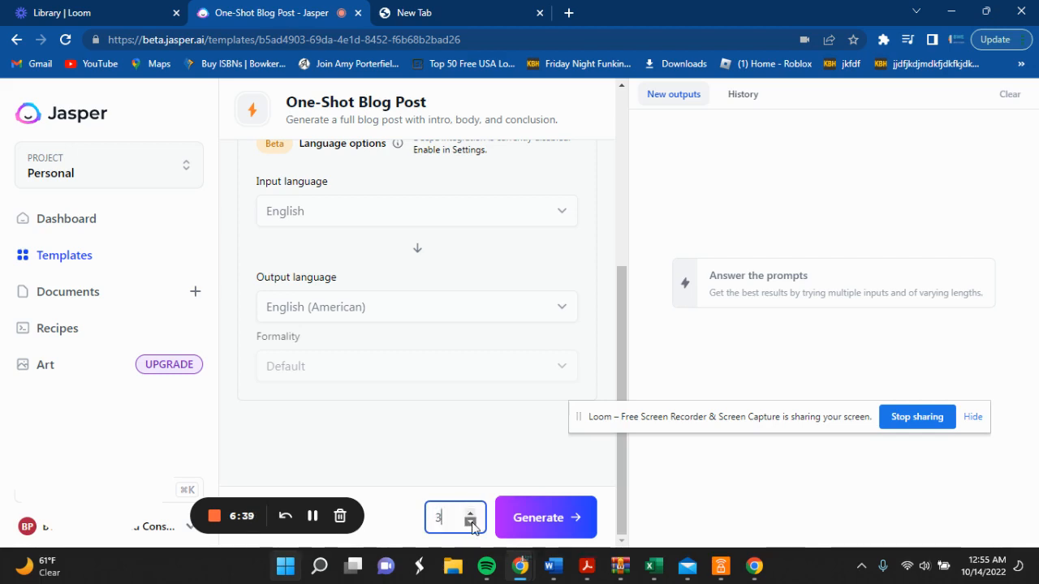
left_click(471, 522)
left_click(471, 522)
left_click(517, 484)
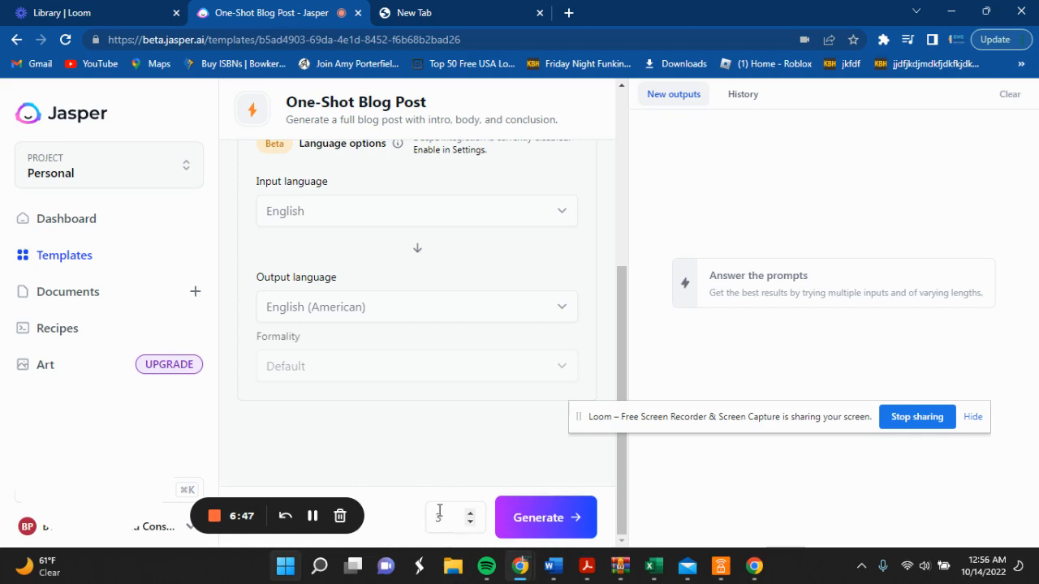
Generate 3 blog post outputs, move the screen-sharing notice off the results area and return to the prompt fields
left_click(529, 526)
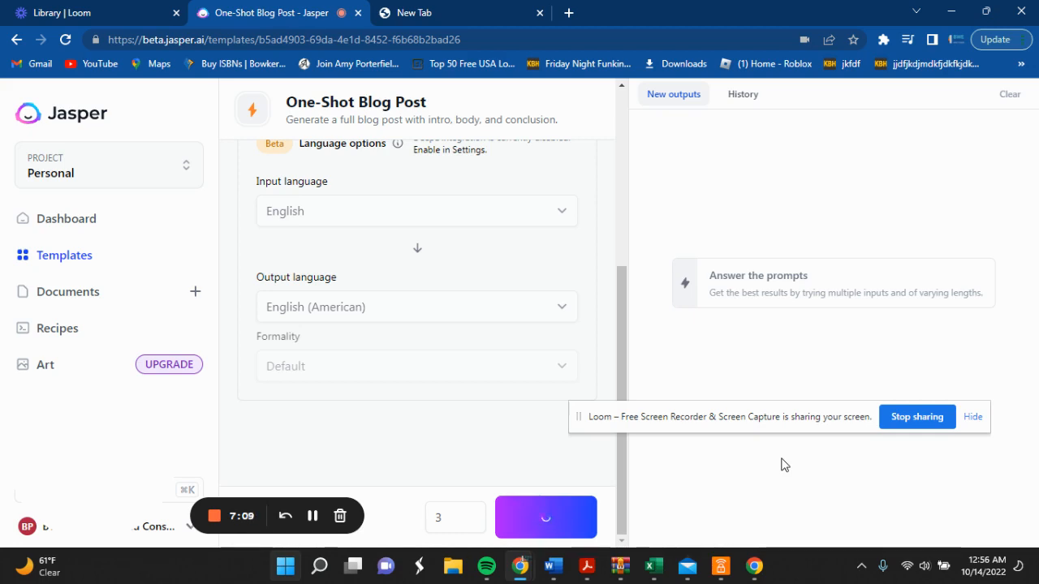
left_click_drag(788, 413, 255, 405)
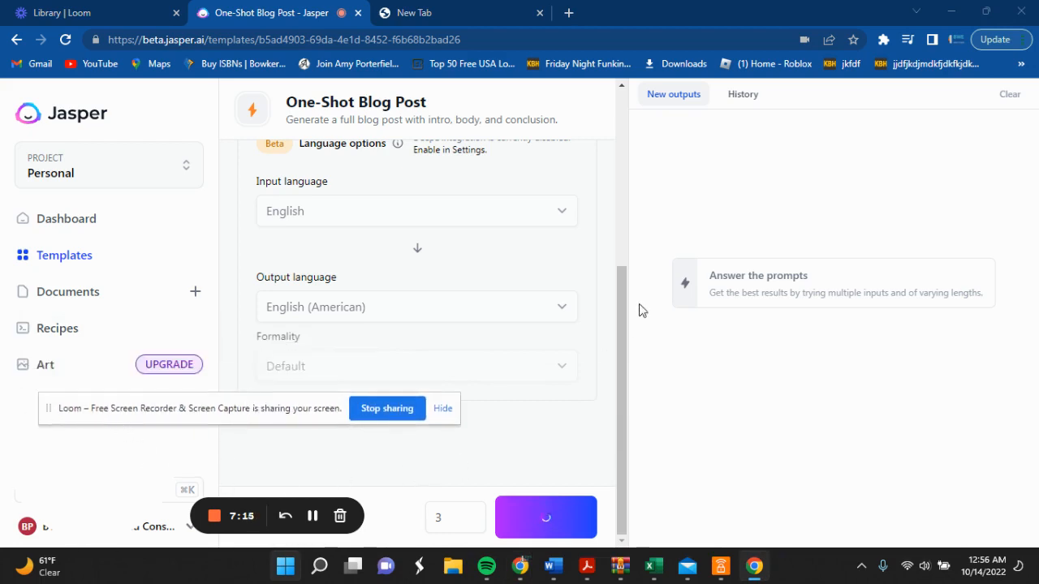
left_click_drag(626, 394, 619, 224)
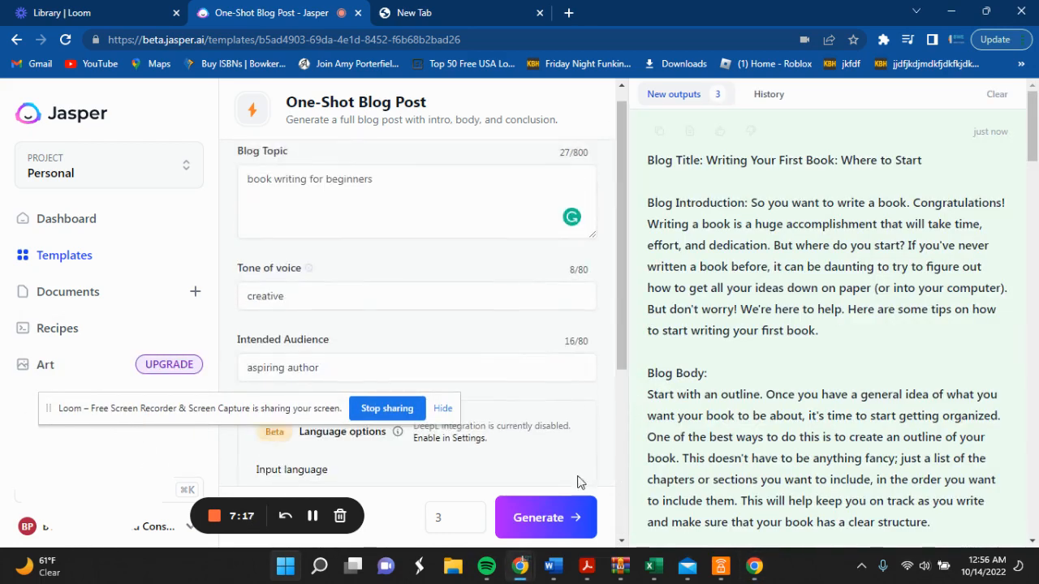
Read through the first generated blog post, covering its title, introduction, body and conclusion
scroll(842, 257, "down", 2)
scroll(776, 371, "down", 6)
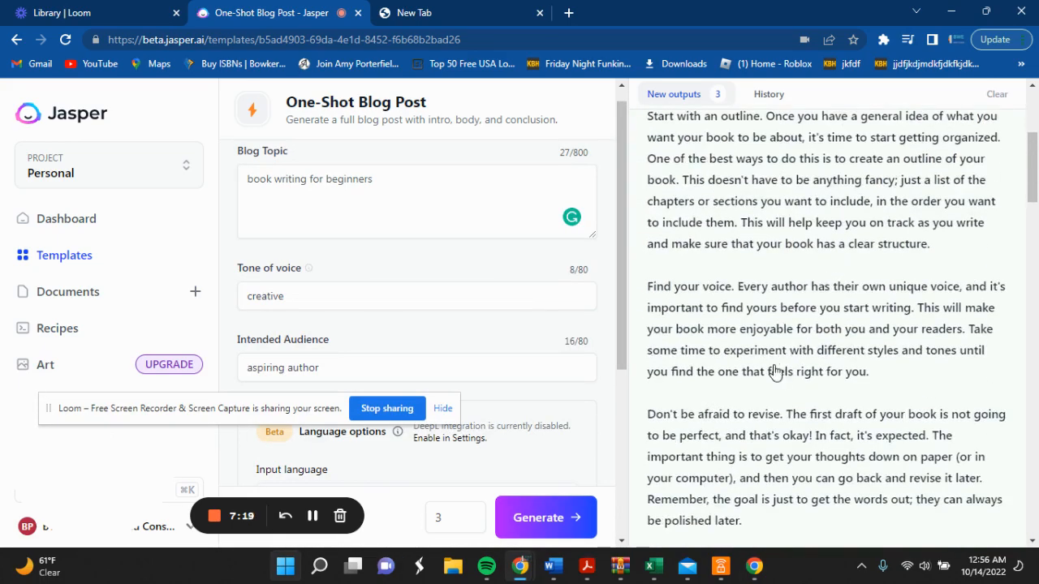
scroll(777, 357, "up", 7)
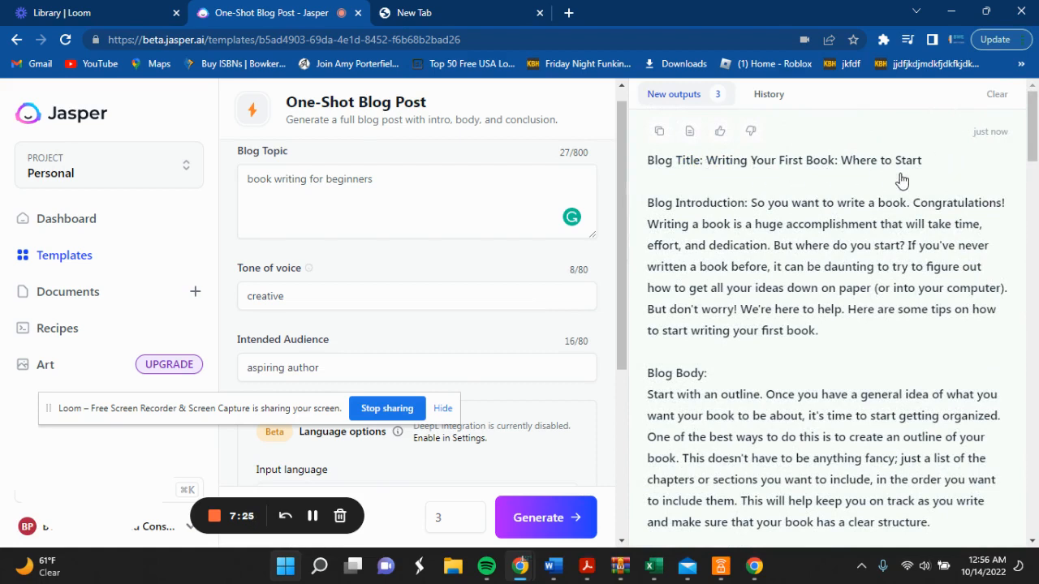
scroll(881, 186, "down", 1)
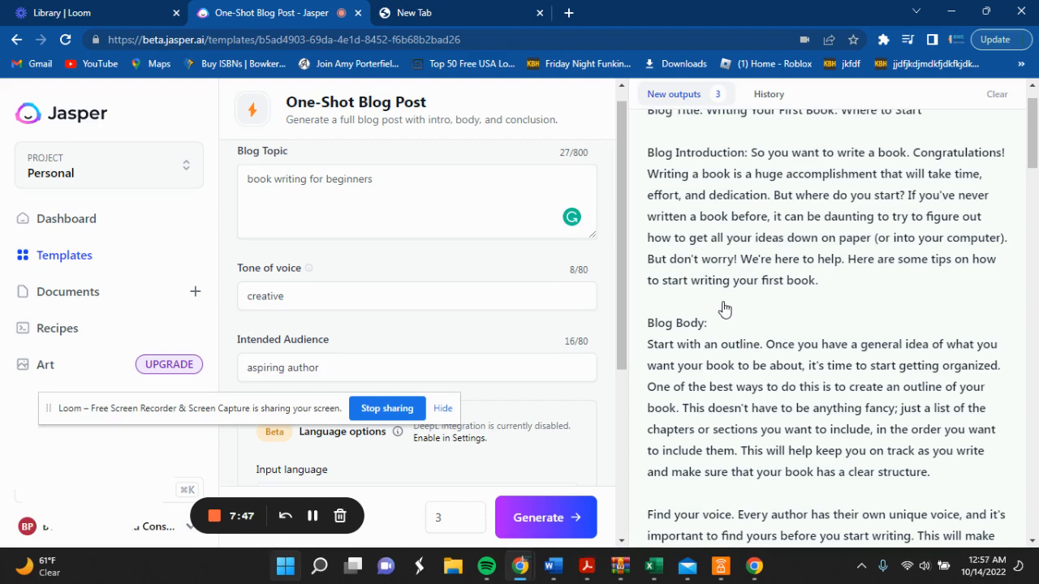
scroll(725, 309, "down", 2)
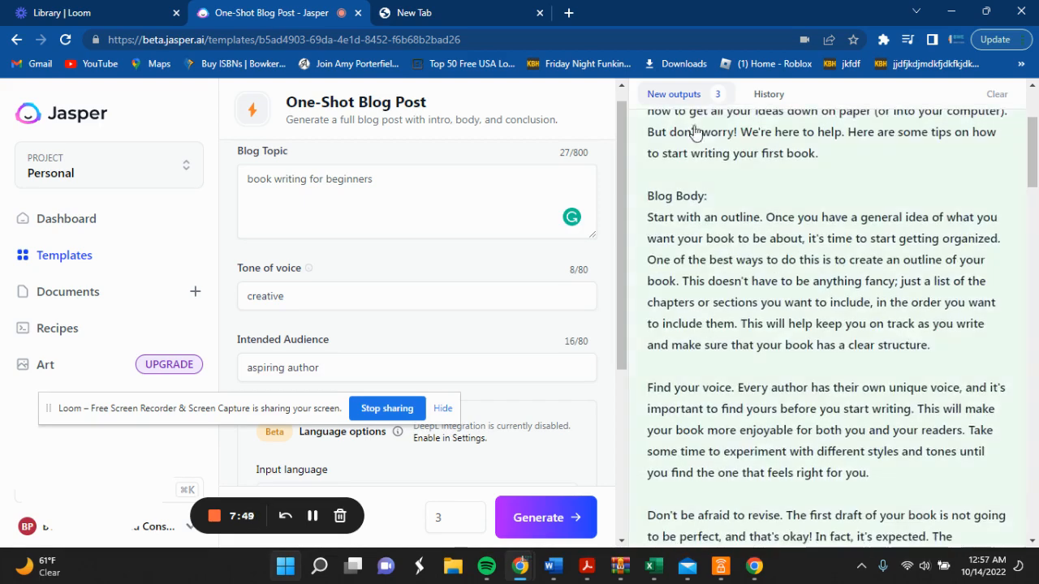
scroll(725, 308, "up", 2)
scroll(795, 241, "down", 2)
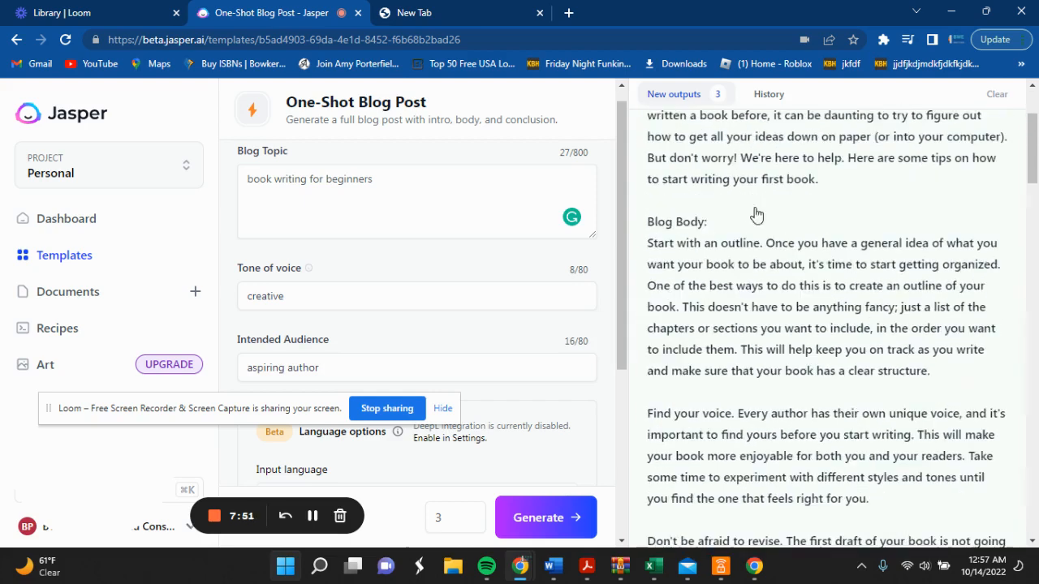
scroll(731, 414, "down", 2)
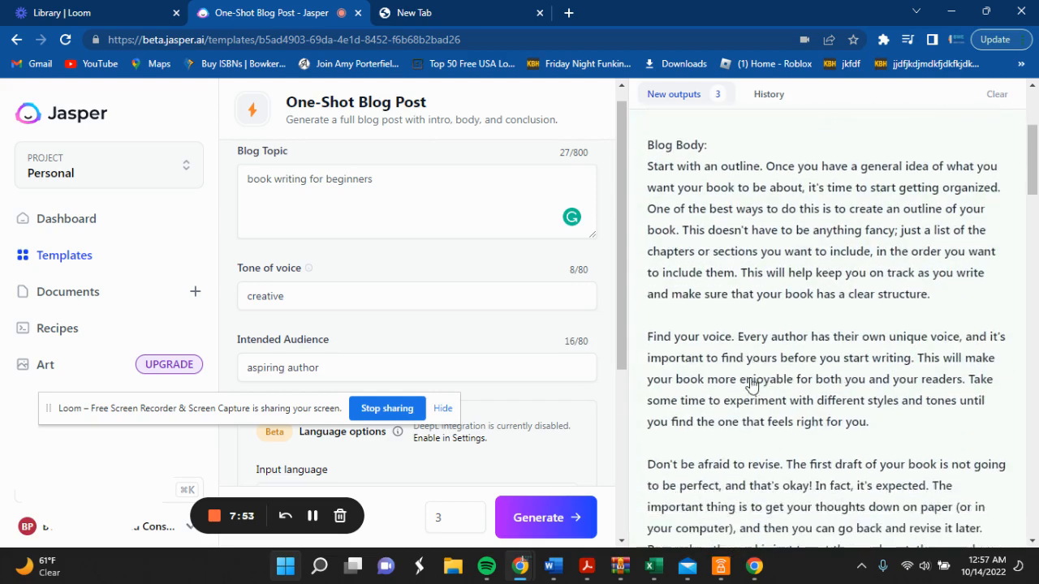
scroll(798, 407, "down", 6)
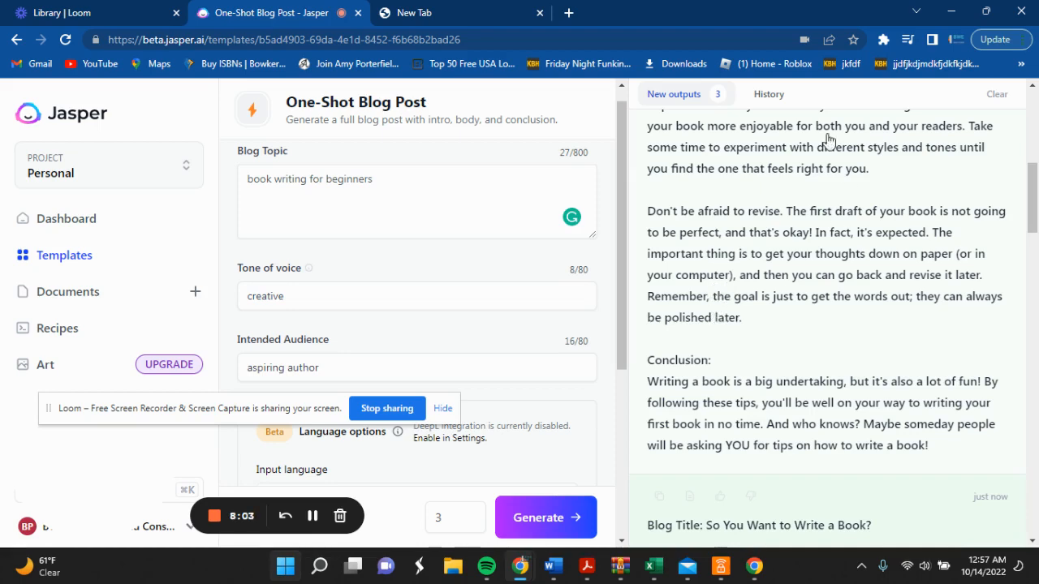
scroll(763, 347, "down", 2)
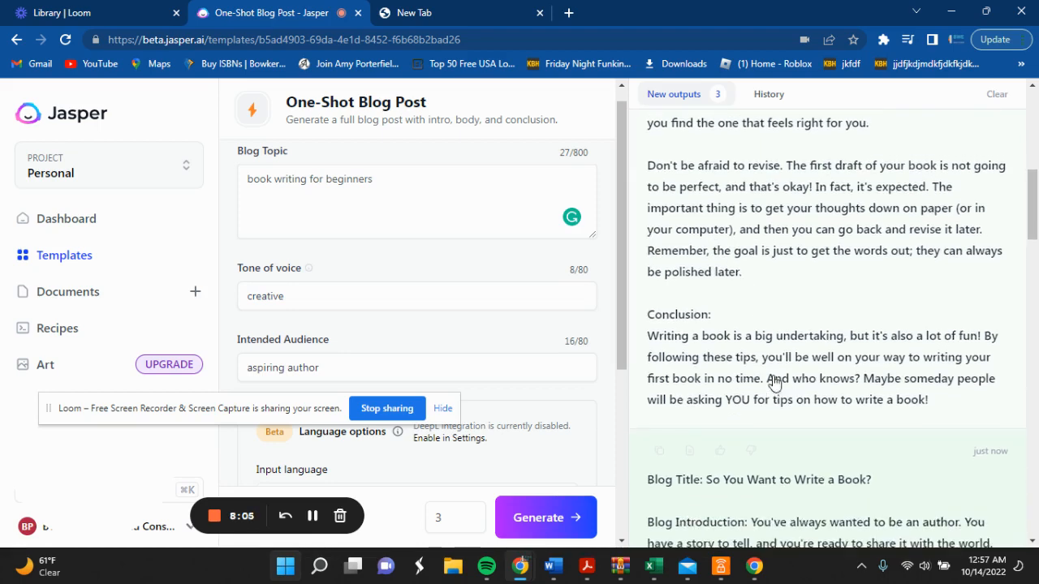
scroll(759, 345, "up", 7)
scroll(758, 341, "up", 3)
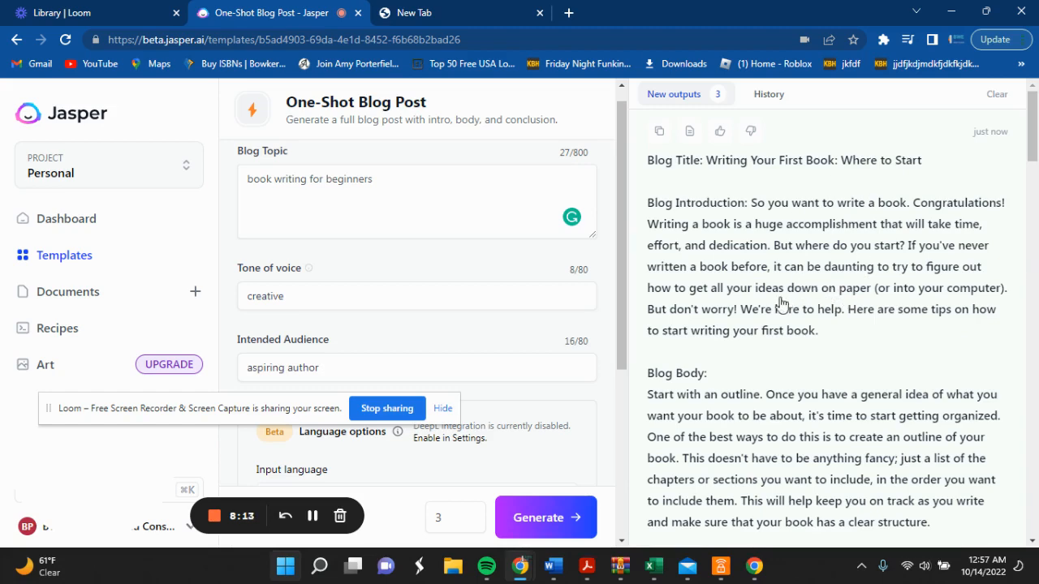
Read the second generated blog post, "So You Want to Write a Book?", through to its conclusion
scroll(782, 303, "down", 5)
scroll(700, 339, "down", 5)
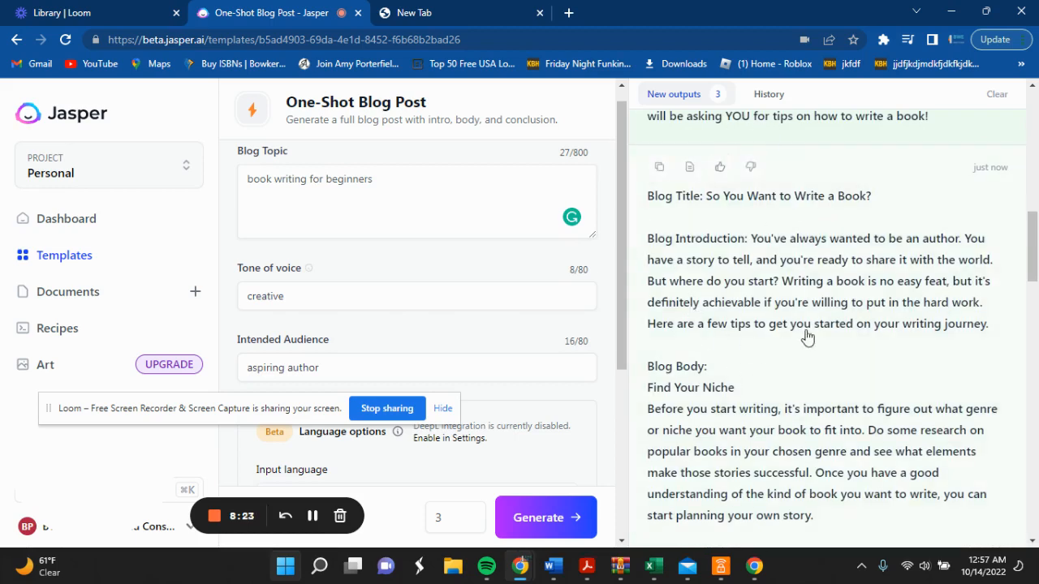
scroll(803, 333, "down", 2)
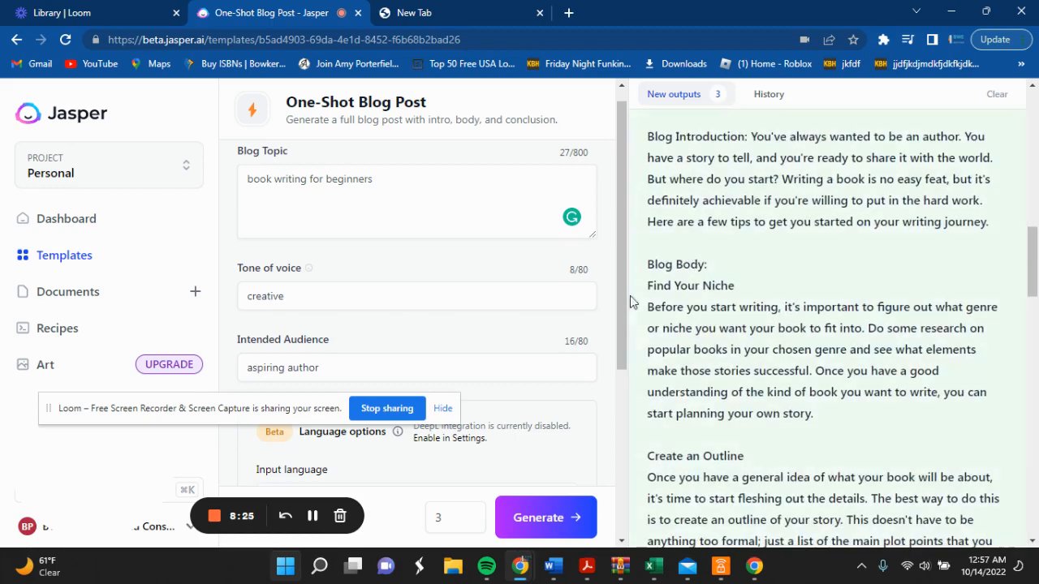
scroll(795, 324, "down", 2)
scroll(705, 284, "down", 1)
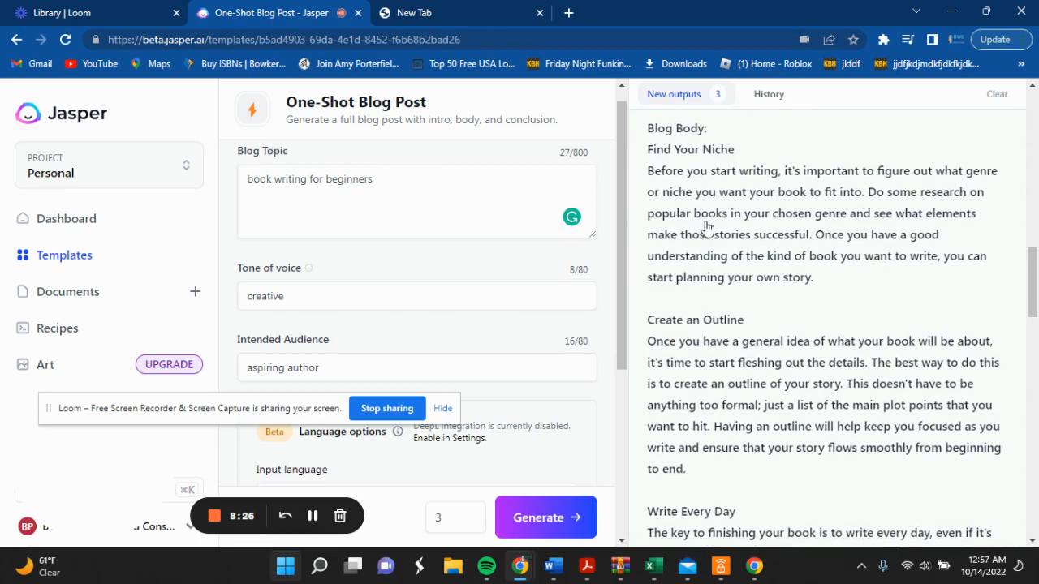
scroll(689, 276, "down", 7)
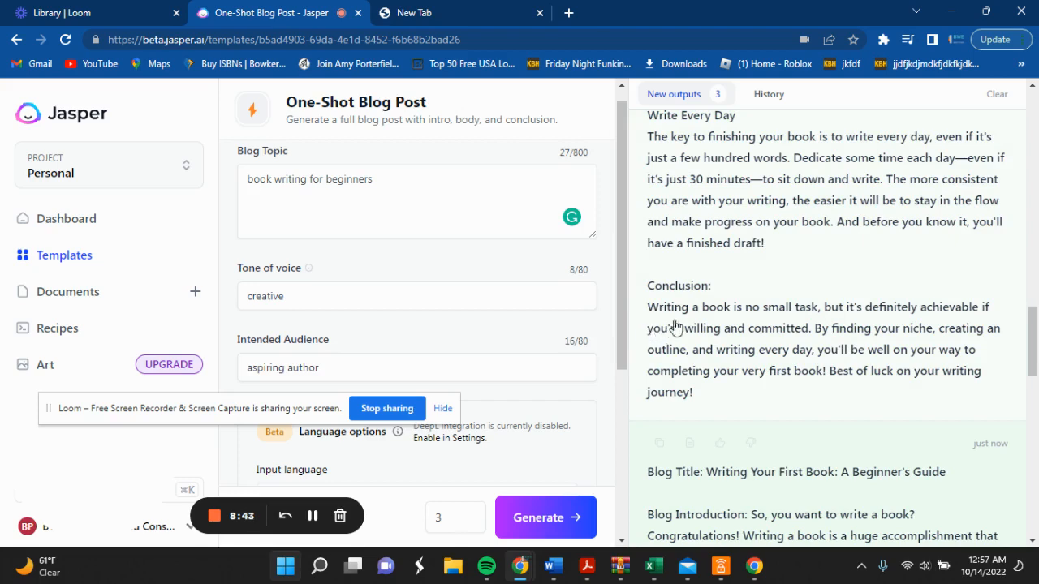
Examine the third generated blog post, "Writing Your First Book: A Beginner's Guide", including its introduction and numbered body tips
scroll(717, 347, "down", 1)
scroll(717, 348, "down", 2)
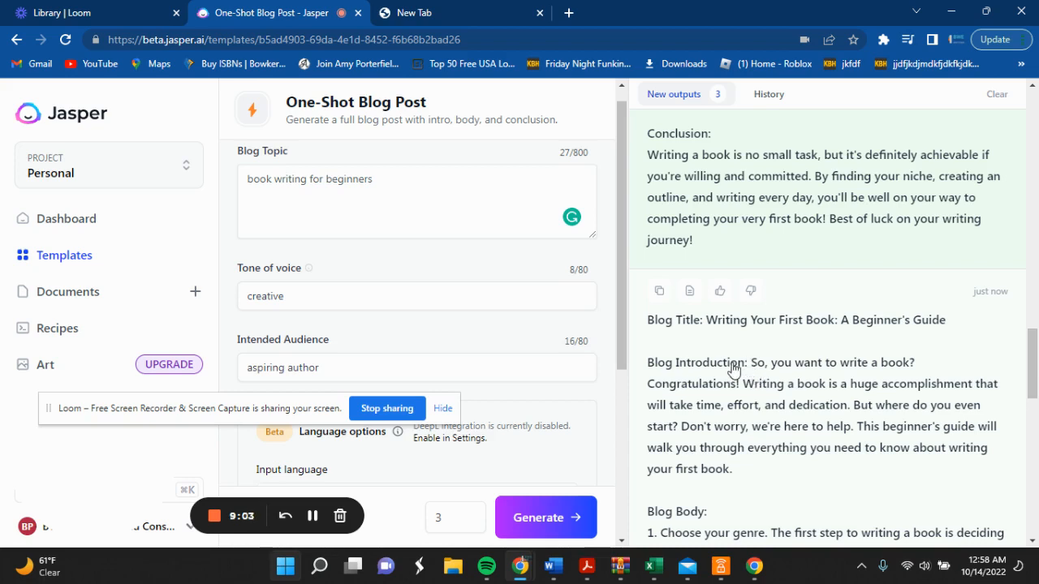
left_click_drag(307, 406, 329, 499)
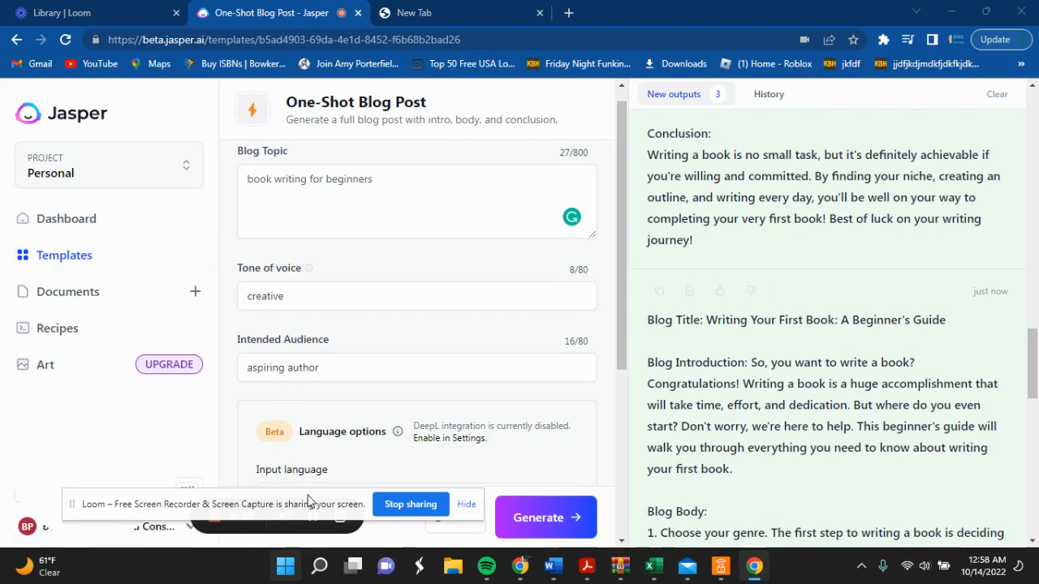
left_click_drag(313, 501, 323, 417)
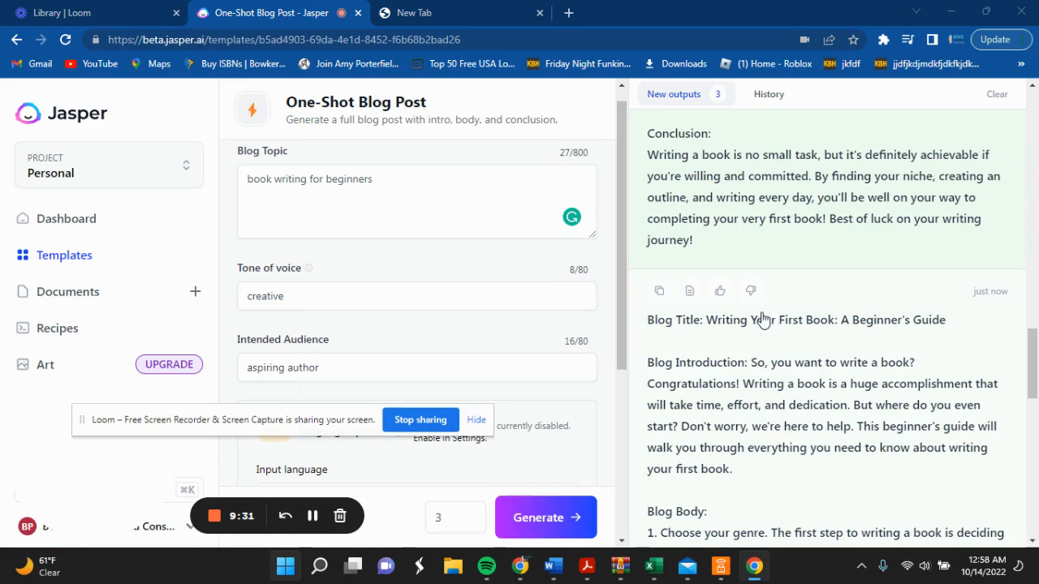
scroll(757, 338, "down", 4)
scroll(730, 357, "down", 1)
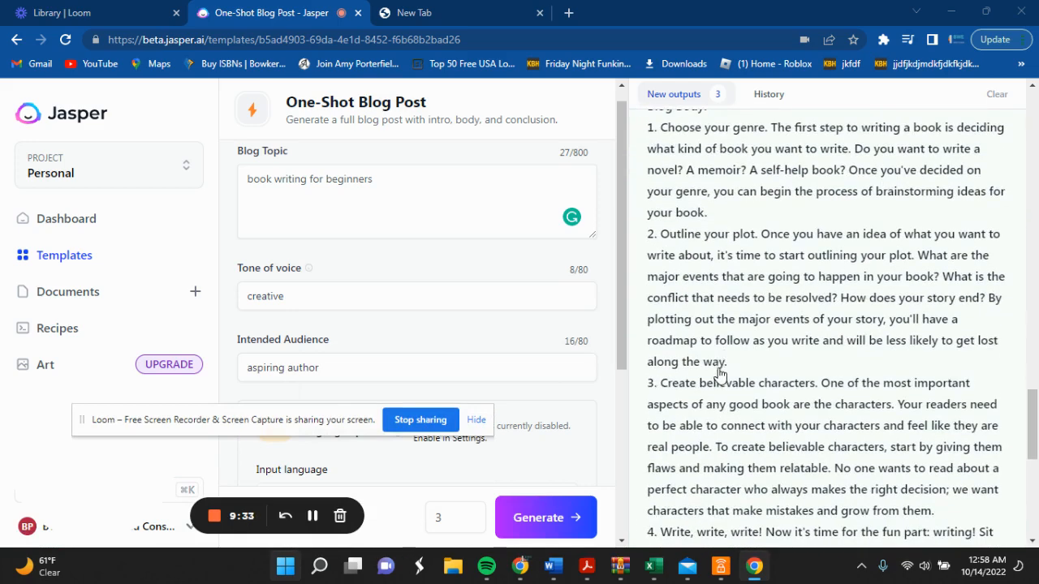